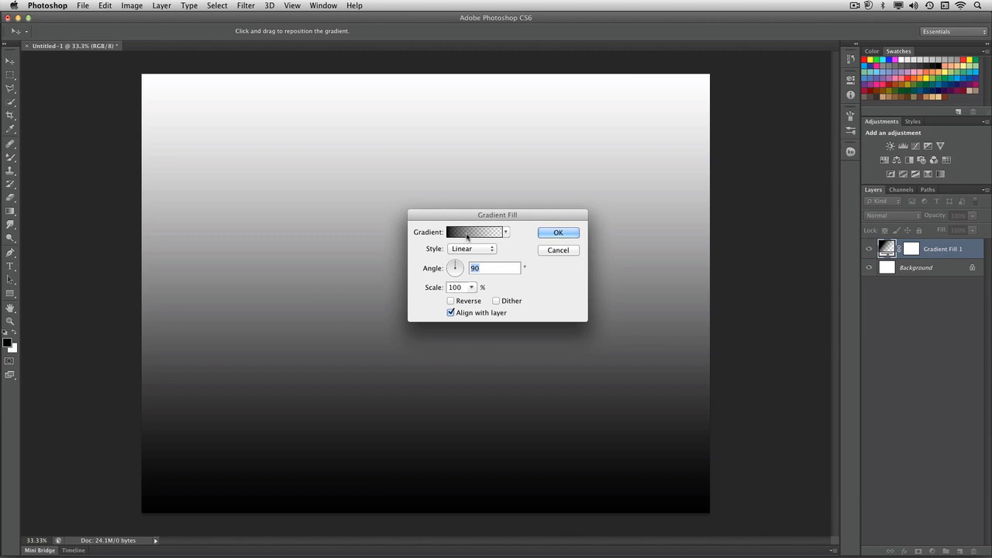
Open the fill's gradient for editing, try several colour presets, and choose the Foreground to Background preset.
{"action": "left_click", "coordinate": [466, 236]}
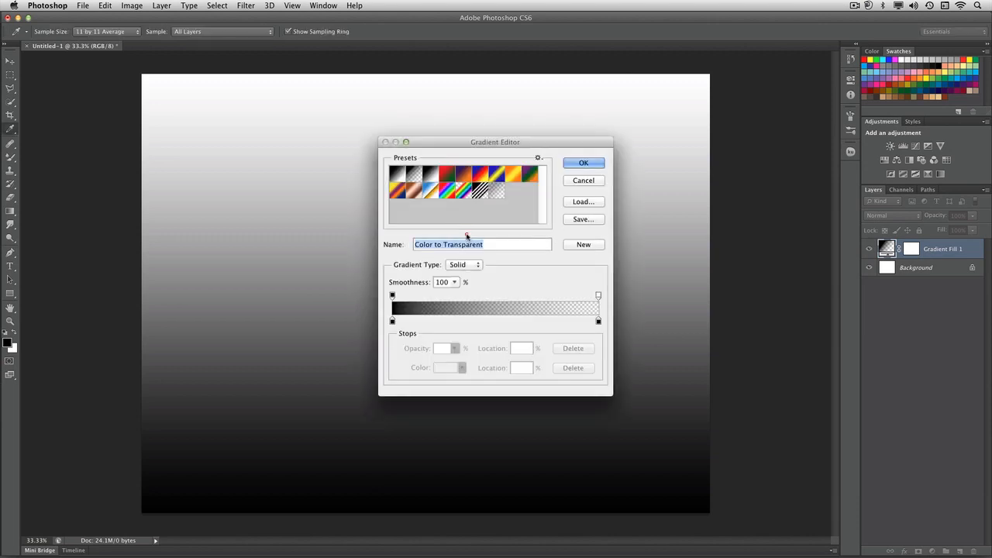
{"action": "left_click", "coordinate": [447, 179]}
{"action": "left_click", "coordinate": [465, 179]}
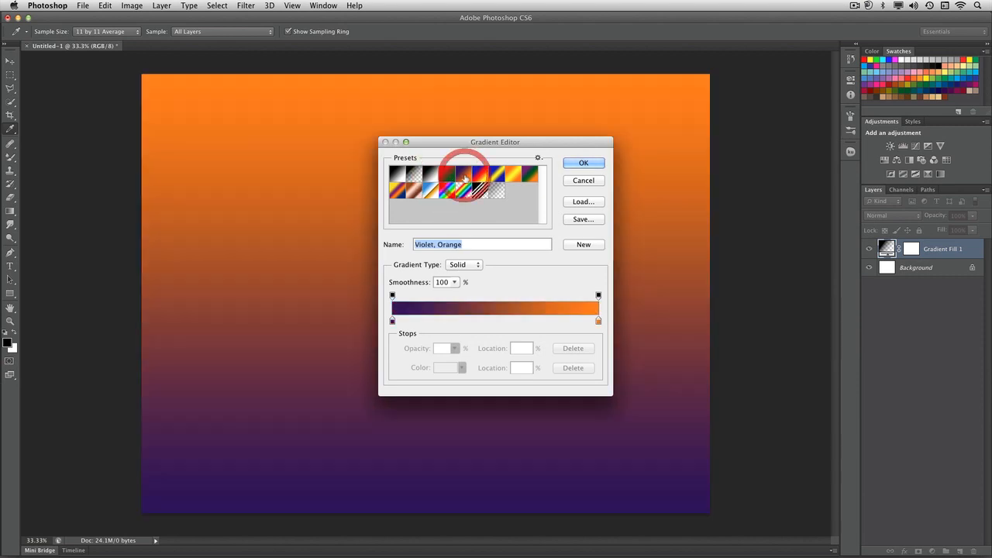
{"action": "left_click", "coordinate": [481, 179]}
{"action": "left_click", "coordinate": [399, 191]}
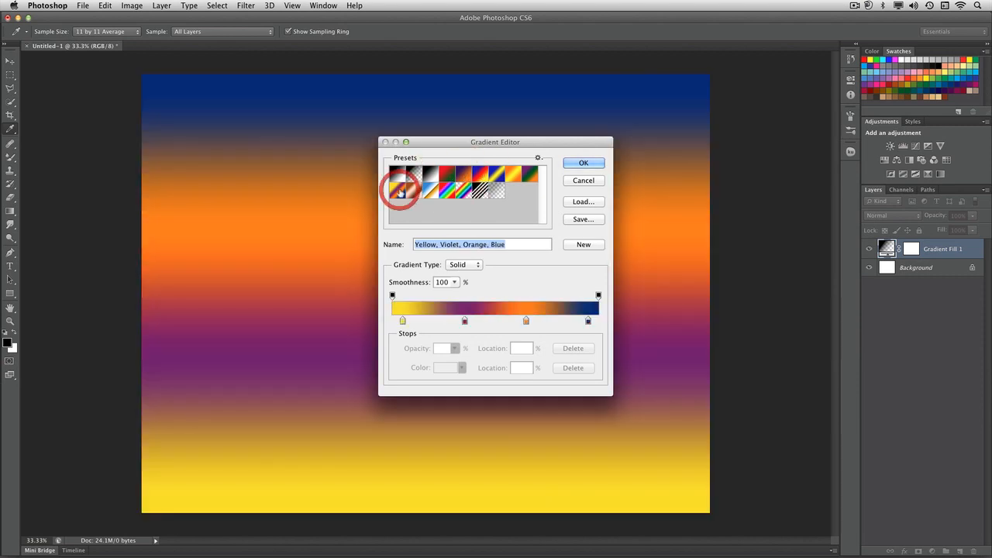
{"action": "left_click", "coordinate": [414, 190]}
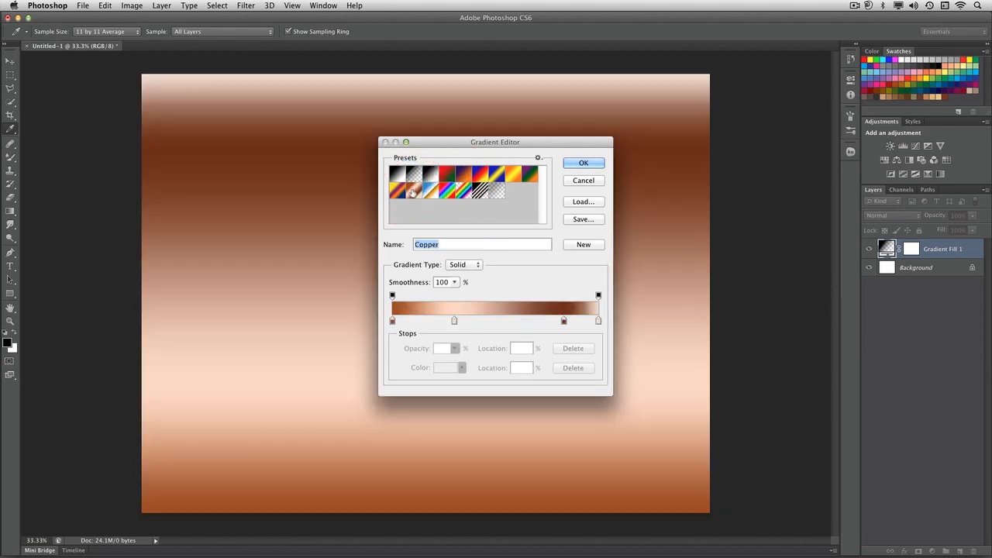
{"action": "left_click", "coordinate": [399, 180]}
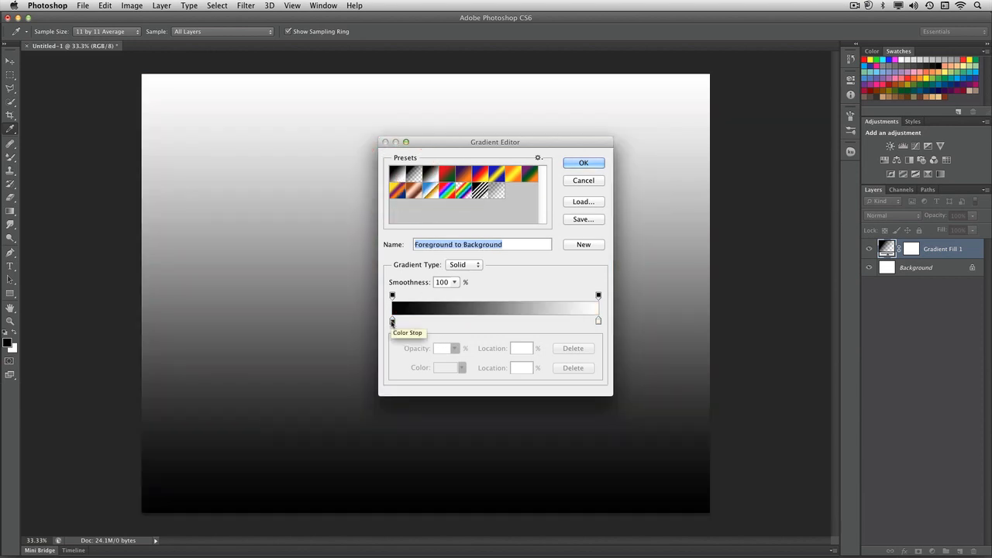
Change the gradient's black starting color stop to the in-gamut pink c5268f.
{"action": "left_click", "coordinate": [392, 320]}
{"action": "left_click", "coordinate": [447, 369]}
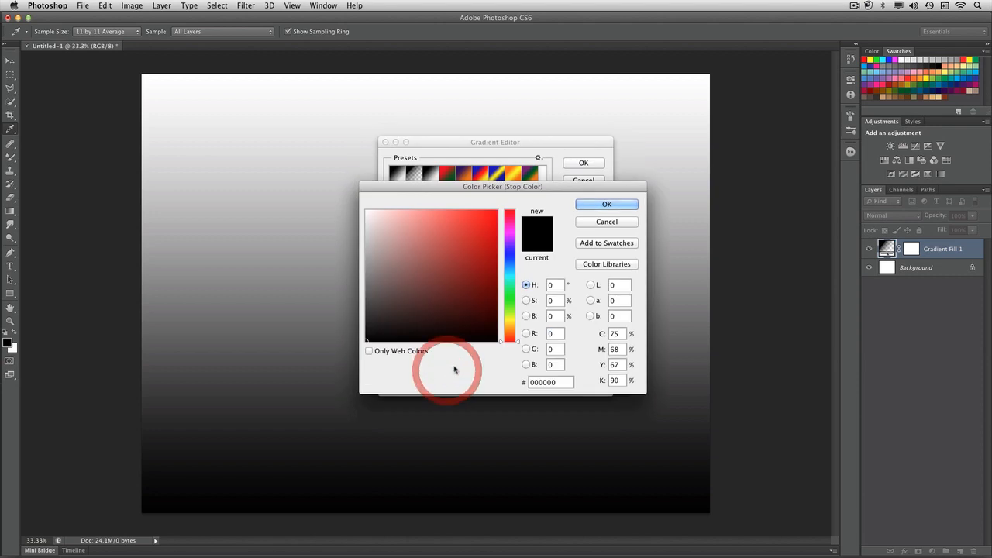
{"action": "left_click", "coordinate": [489, 250]}
{"action": "left_click", "coordinate": [491, 243]}
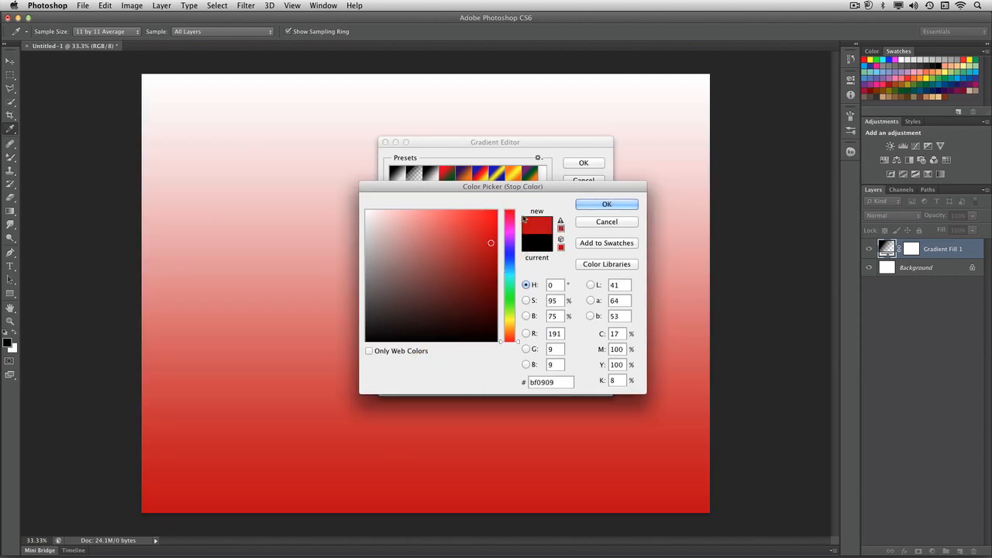
{"action": "left_click", "coordinate": [526, 301]}
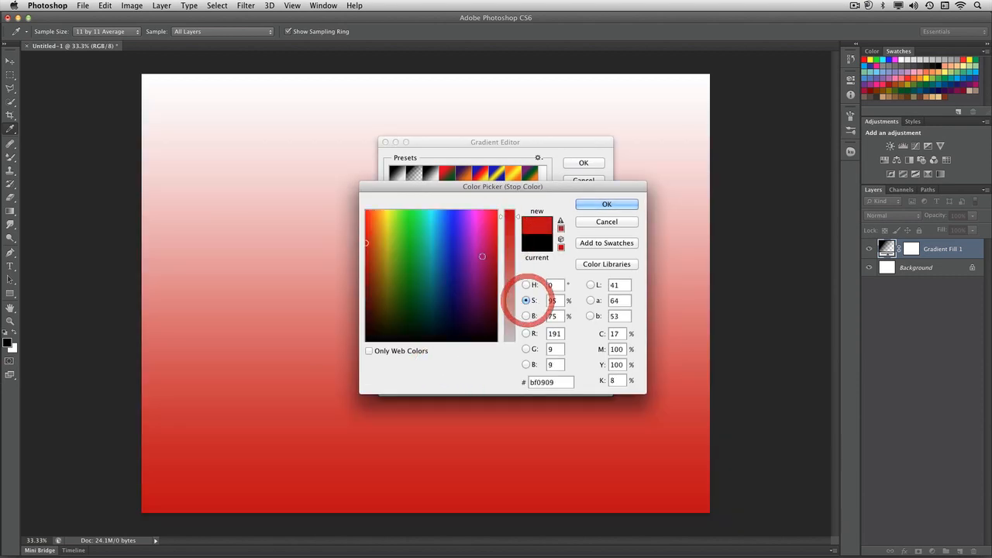
{"action": "left_click", "coordinate": [483, 245]}
{"action": "left_click", "coordinate": [478, 248]}
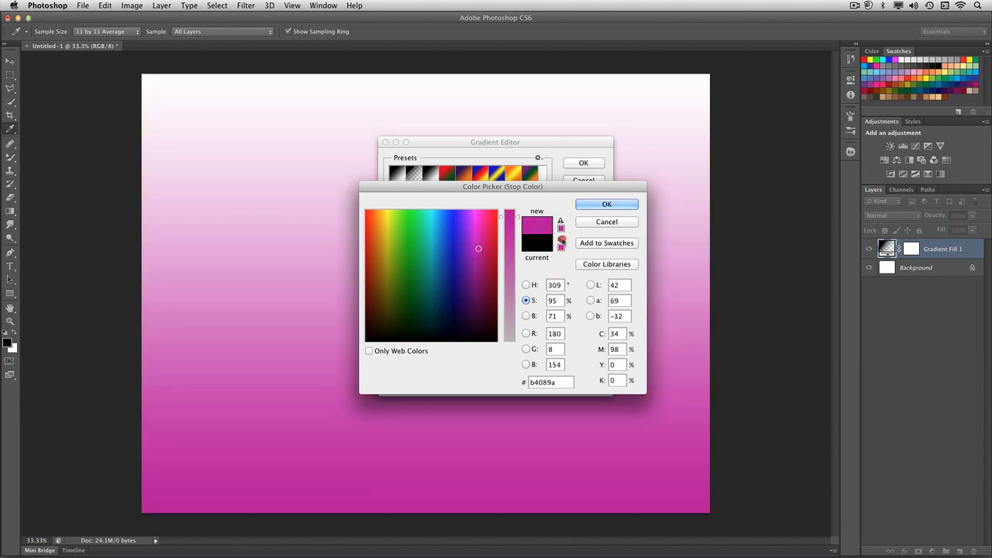
{"action": "left_click", "coordinate": [561, 222]}
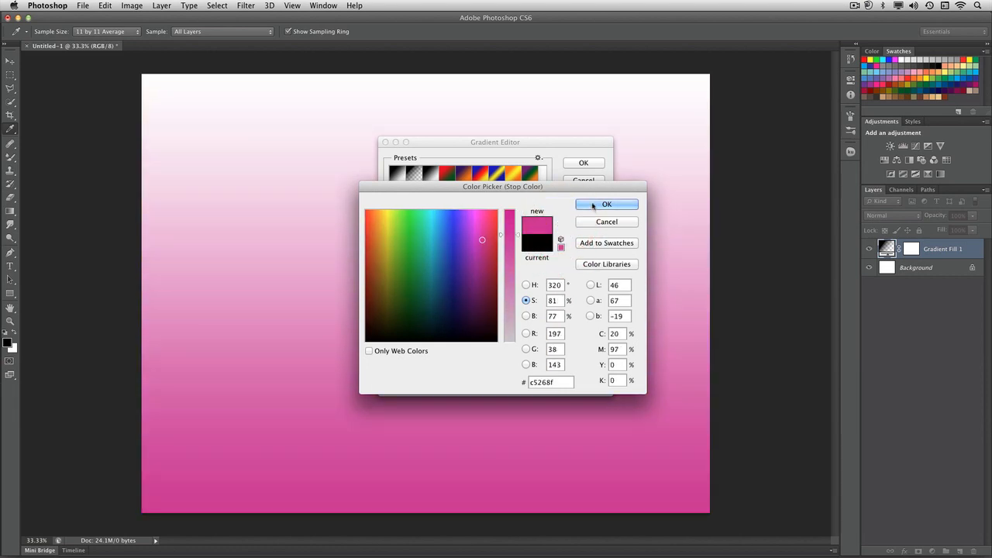
{"action": "left_click", "coordinate": [593, 206]}
Change the gradient's white end color stop to the purple a311e7.
{"action": "left_click", "coordinate": [598, 322]}
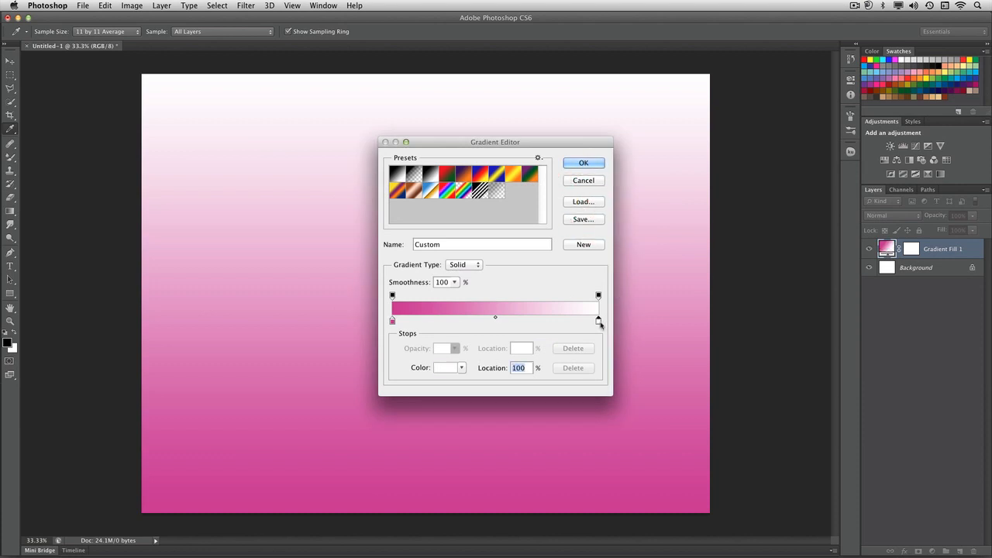
{"action": "double_click", "coordinate": [598, 322]}
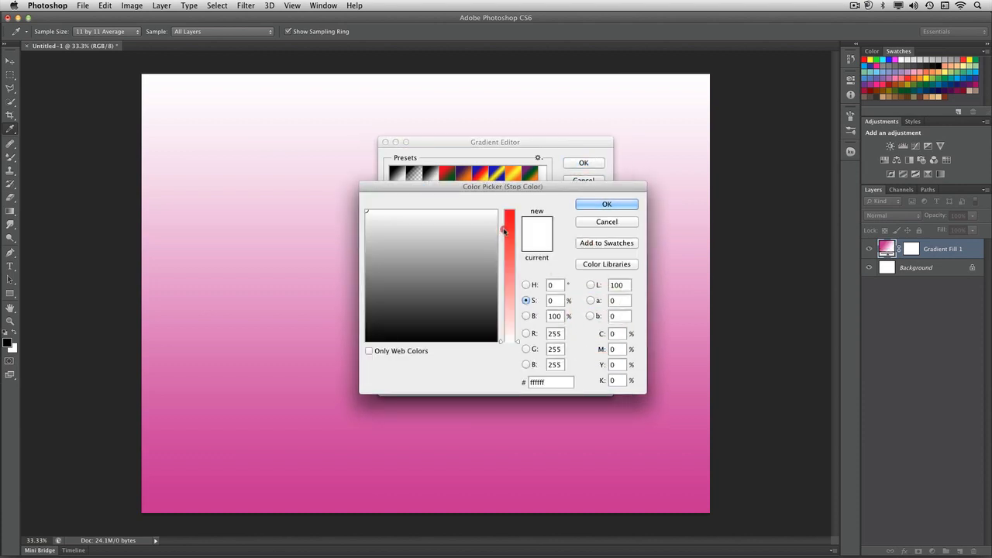
{"action": "left_click_drag", "start_coordinate": [503, 230], "coordinate": [504, 218]}
{"action": "left_click", "coordinate": [526, 285]}
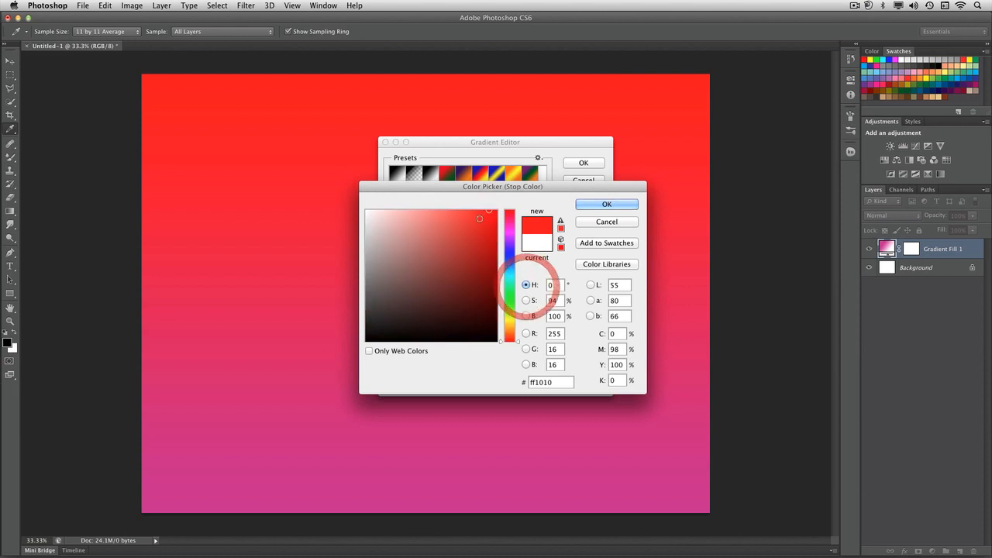
{"action": "left_click", "coordinate": [487, 223]}
{"action": "left_click", "coordinate": [508, 230]}
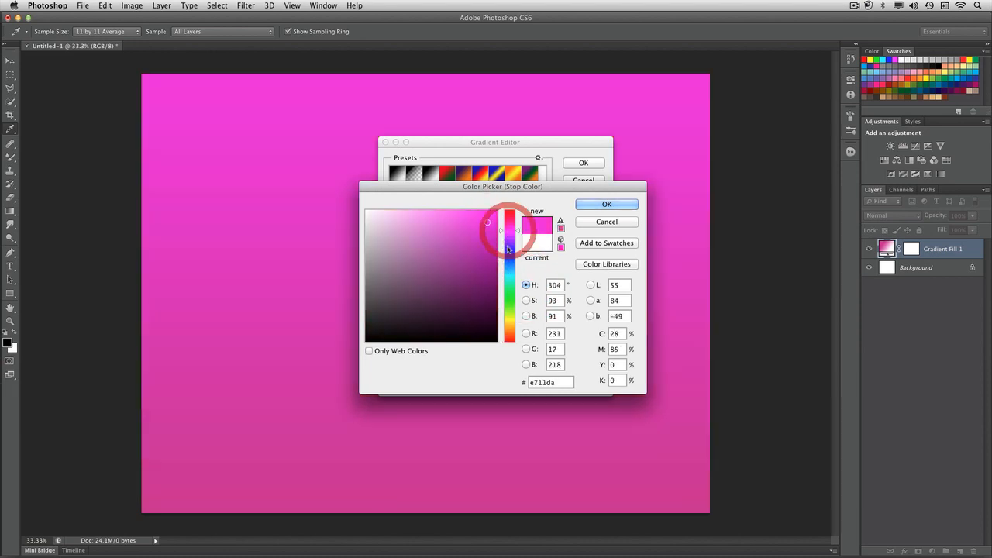
{"action": "left_click", "coordinate": [509, 239]}
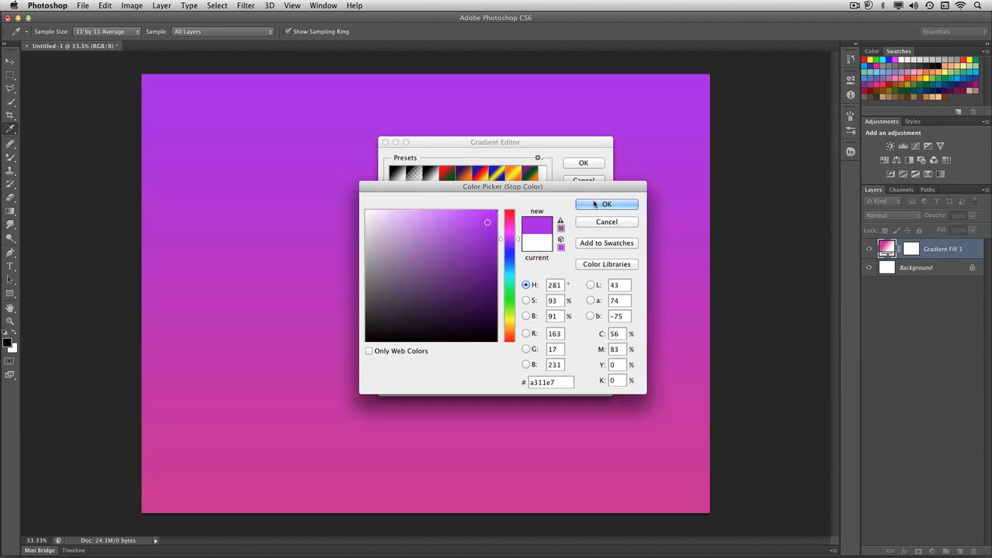
{"action": "left_click", "coordinate": [594, 205]}
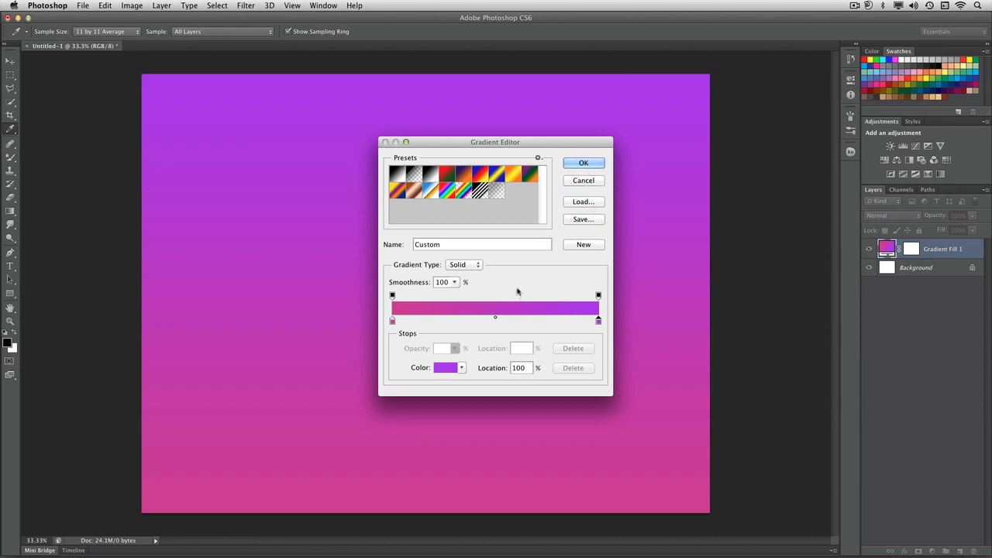
Move the Gradient Editor aside and try different midpoint positions between the pink and purple stops, including 19%.
{"action": "left_click_drag", "start_coordinate": [532, 145], "coordinate": [750, 114]}
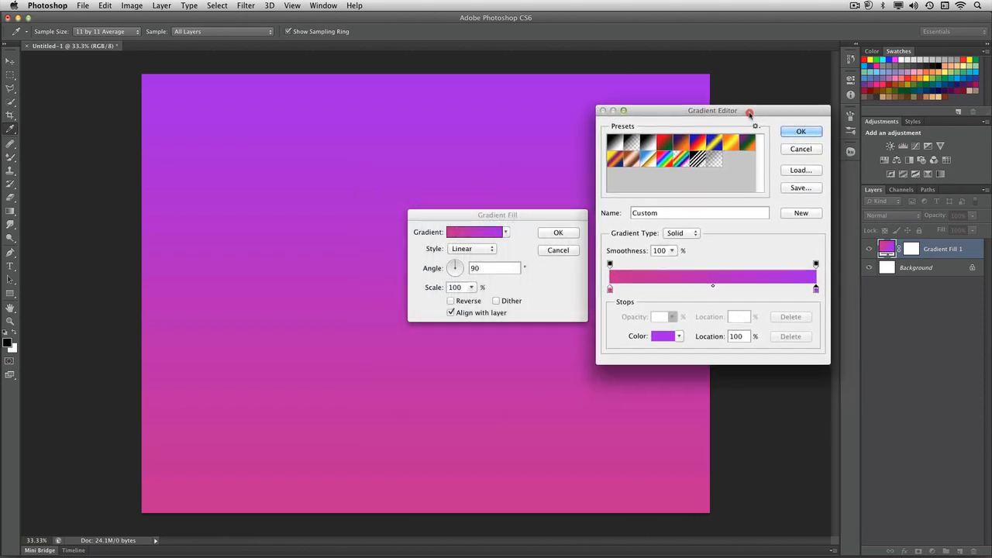
{"action": "left_click", "coordinate": [708, 288]}
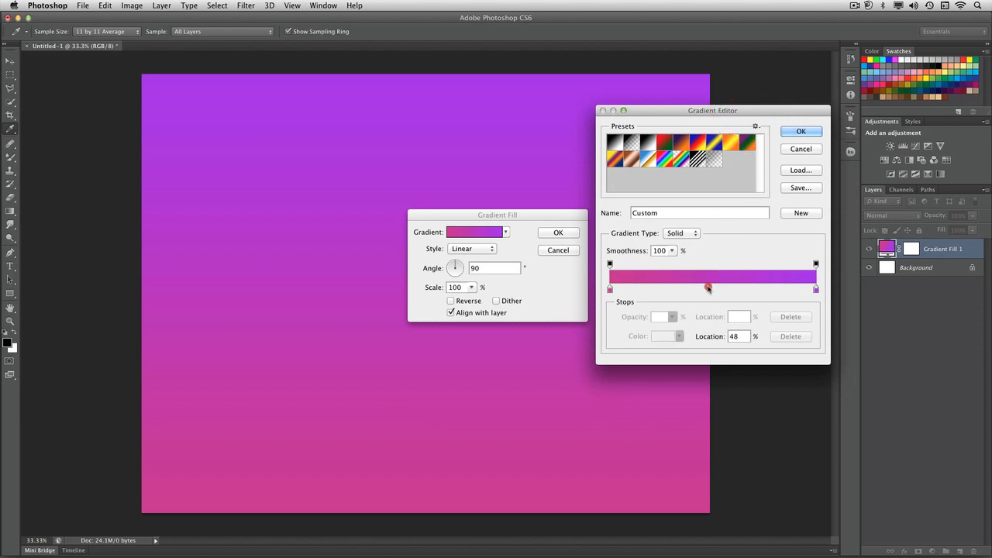
{"action": "left_click", "coordinate": [650, 289]}
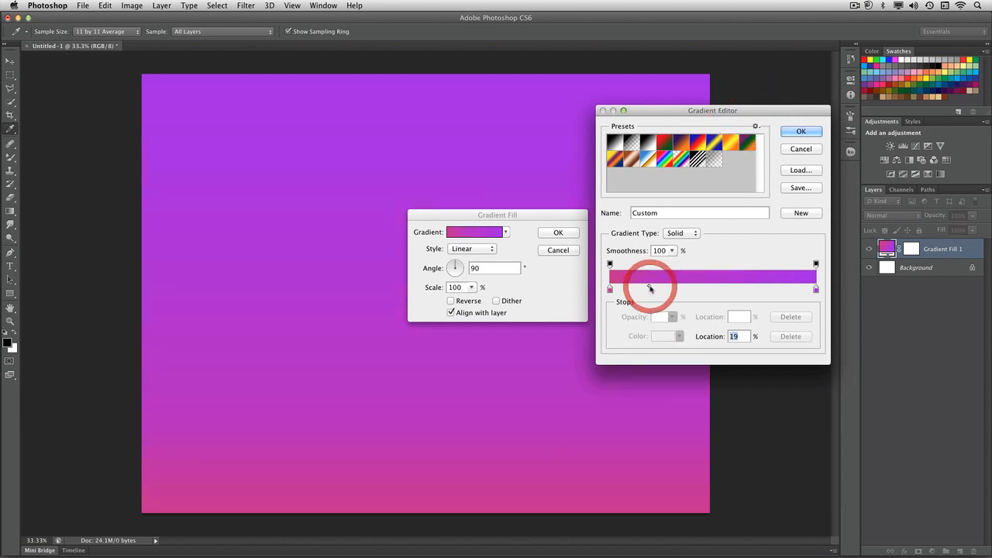
{"action": "left_click_drag", "start_coordinate": [697, 289], "coordinate": [718, 263]}
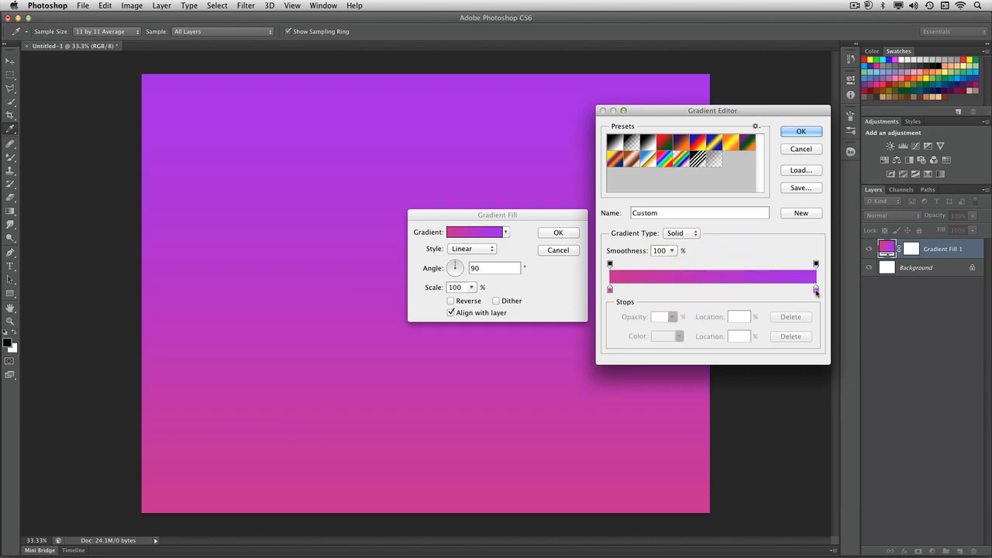
Add another purple color stop between the pink and purple ends, at a location of 49%.
{"action": "left_click", "coordinate": [815, 289]}
{"action": "left_click", "coordinate": [694, 289]}
{"action": "left_click_drag", "start_coordinate": [772, 291], "coordinate": [774, 291]}
{"action": "left_click", "coordinate": [692, 288]}
{"action": "left_click", "coordinate": [710, 289]}
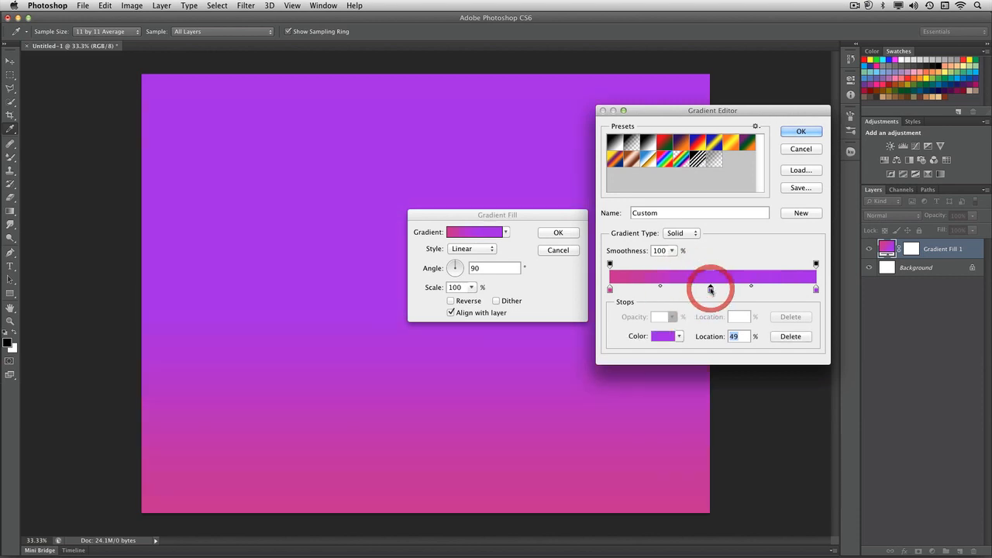
Set the middle color stop to the dark purple 67148d.
{"action": "double_click", "coordinate": [710, 288]}
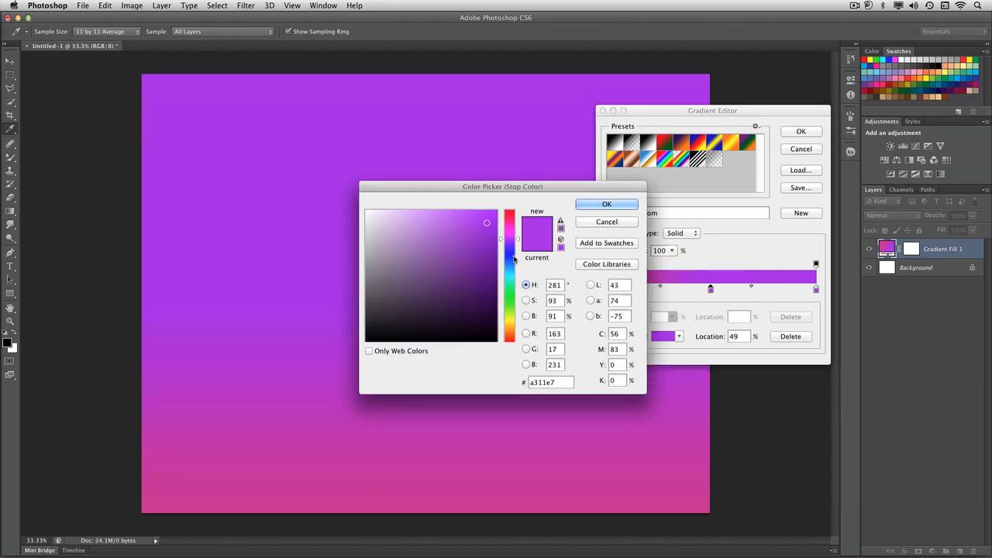
{"action": "left_click_drag", "start_coordinate": [493, 253], "coordinate": [478, 269]}
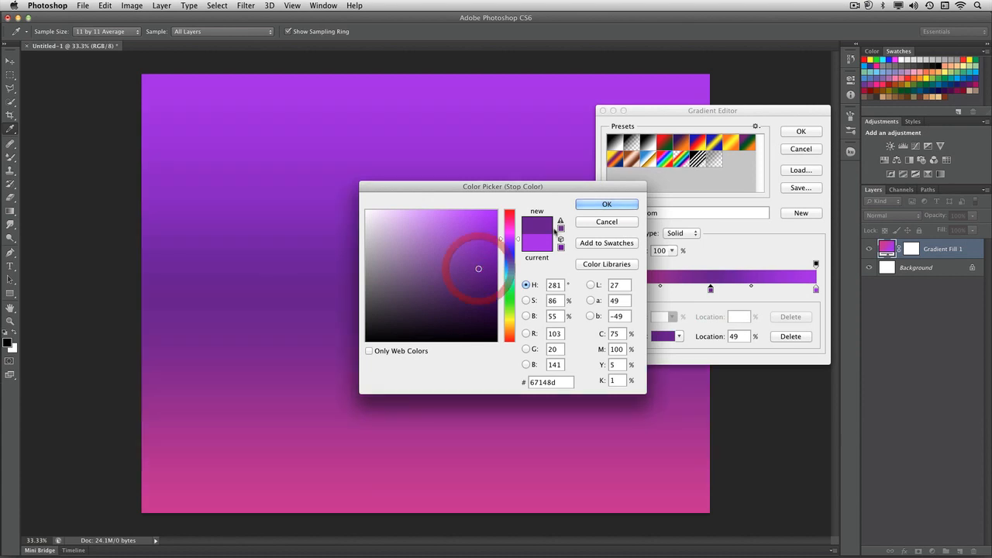
{"action": "left_click", "coordinate": [596, 203]}
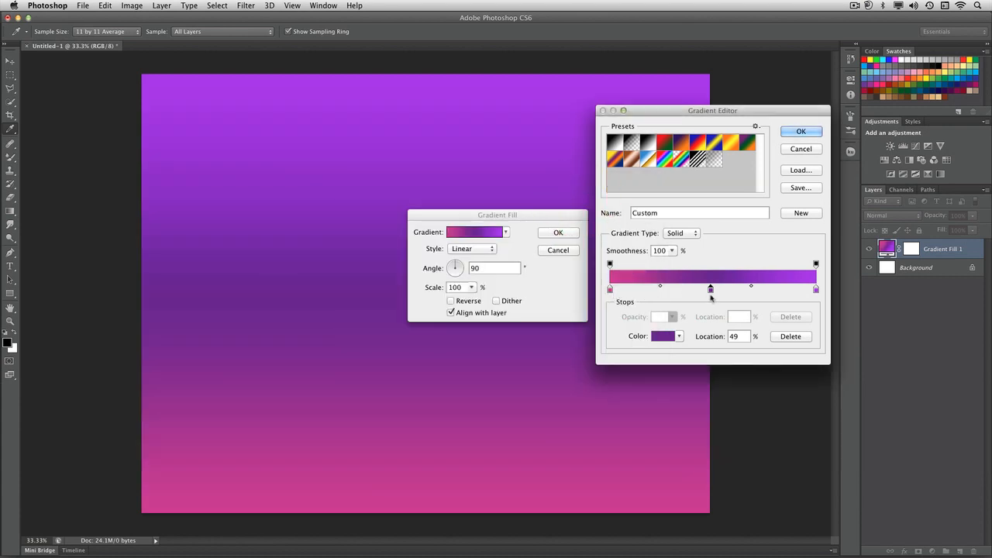
Set the midpoint between the dark and light purple stops to 56% and the one beside the pink stop to 47%.
{"action": "left_click", "coordinate": [751, 288]}
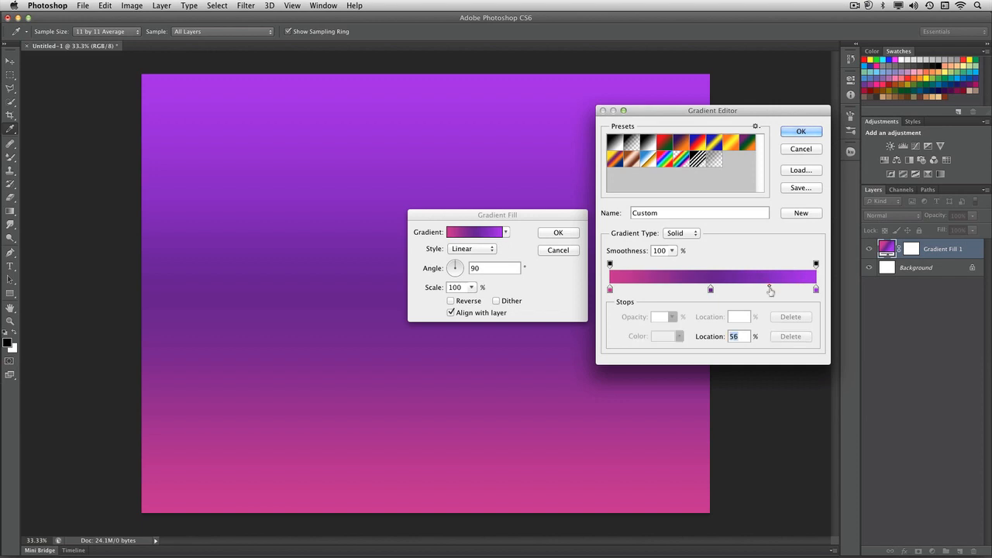
{"action": "left_click", "coordinate": [710, 290]}
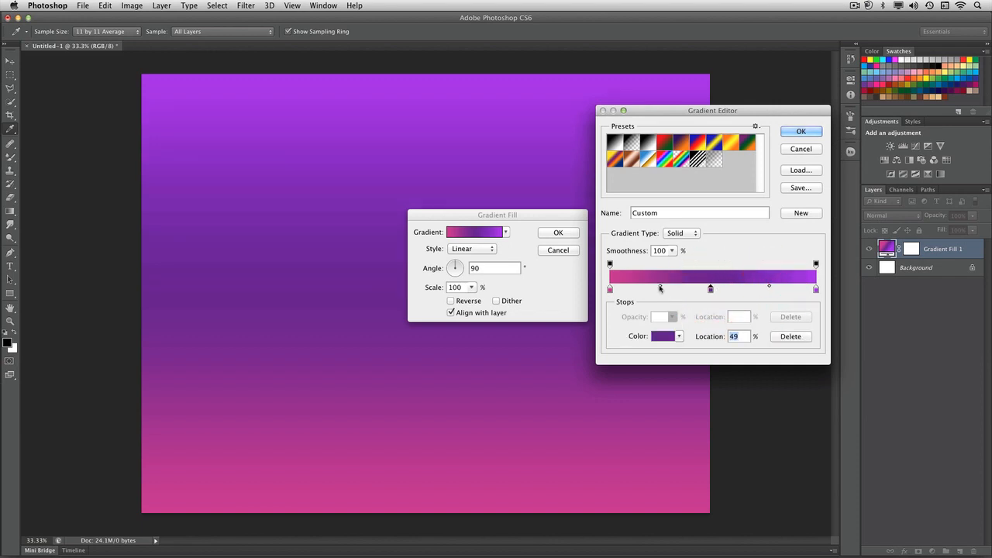
{"action": "left_click_drag", "start_coordinate": [660, 288], "coordinate": [665, 289]}
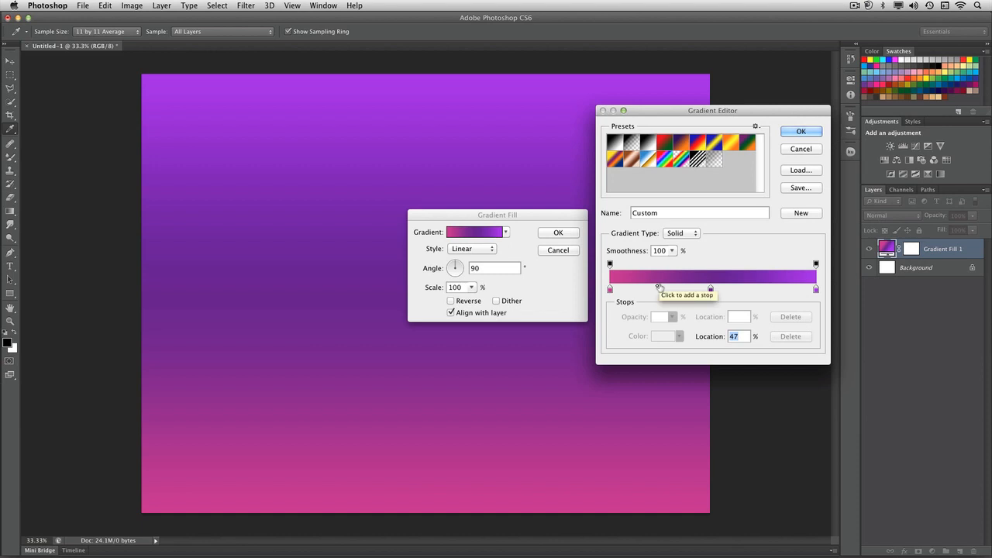
Reduce the opacity of the gradient's end opacity stop to 68%.
{"action": "left_click", "coordinate": [815, 265]}
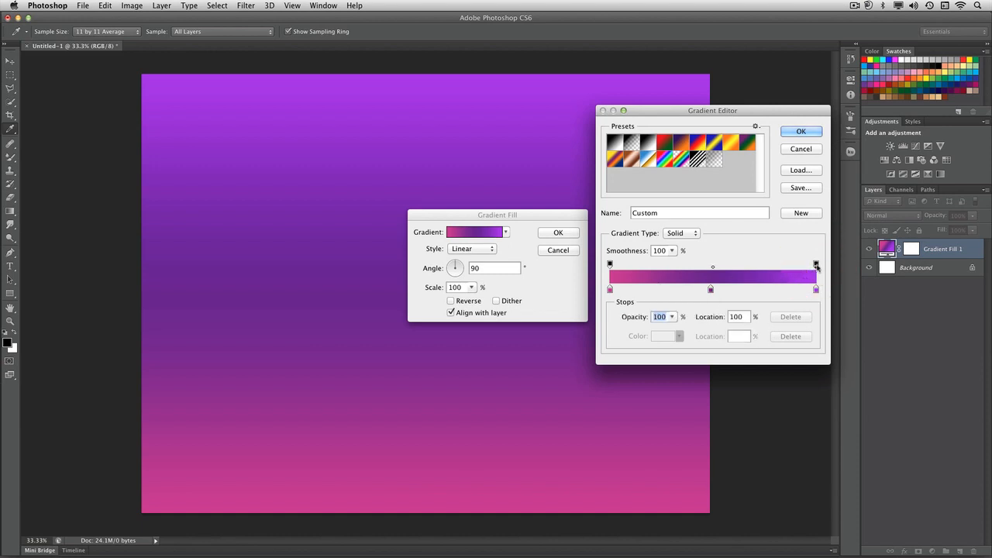
{"action": "left_click", "coordinate": [671, 316]}
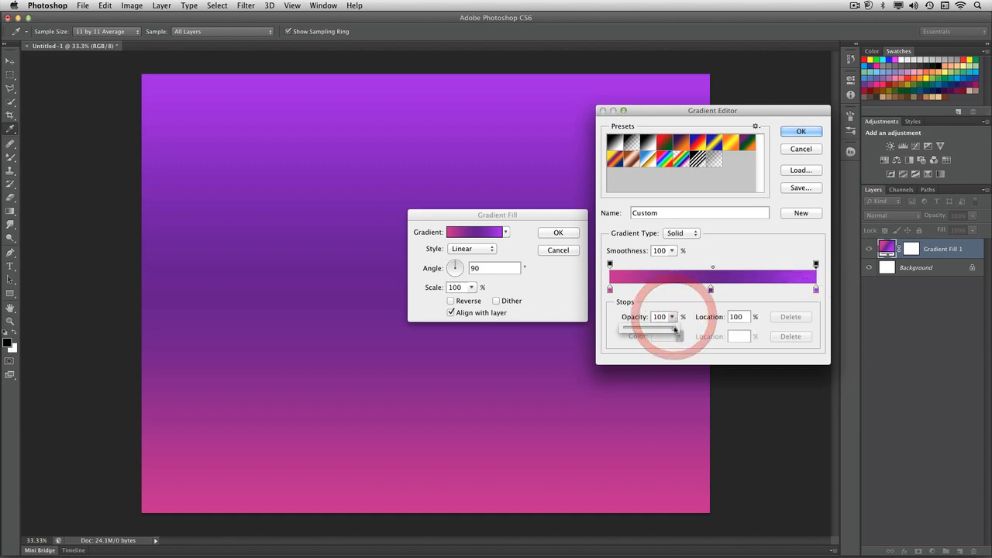
{"action": "left_click_drag", "start_coordinate": [677, 329], "coordinate": [657, 332]}
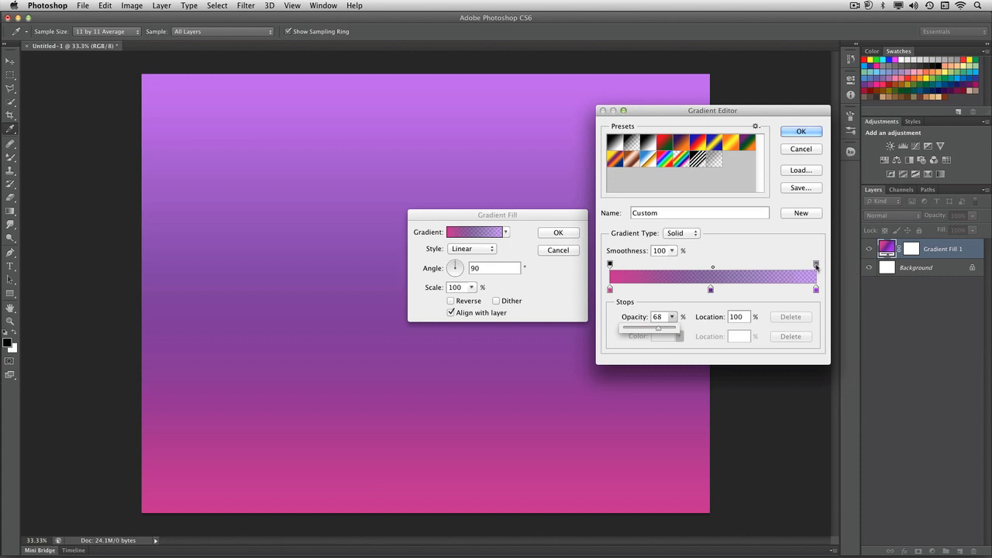
Shift the end opacity stop inward and move the light purple color stop to 86% and the dark purple one to 35%.
{"action": "mouse_move", "coordinate": [816, 265]}
{"action": "left_mouse_down"}
{"action": "mouse_move", "coordinate": [701, 267]}
{"action": "mouse_move", "coordinate": [773, 267]}
{"action": "mouse_move", "coordinate": [802, 291]}
{"action": "mouse_move", "coordinate": [787, 291]}
{"action": "left_mouse_up"}
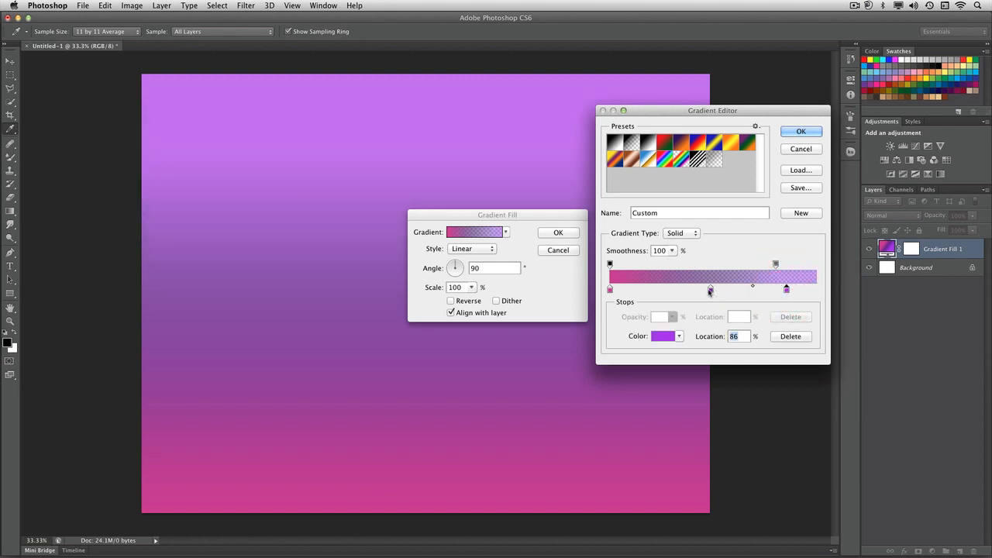
{"action": "left_click_drag", "start_coordinate": [709, 292], "coordinate": [681, 291]}
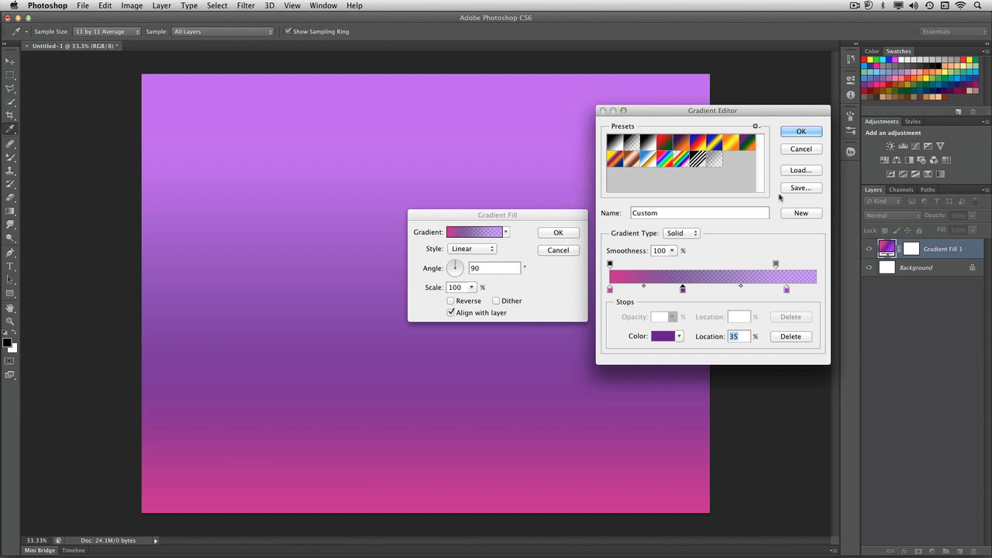
Store the current gradient as a new preset and replace the preset list with the Neutral Density set without saving changes.
{"action": "left_click", "coordinate": [790, 218]}
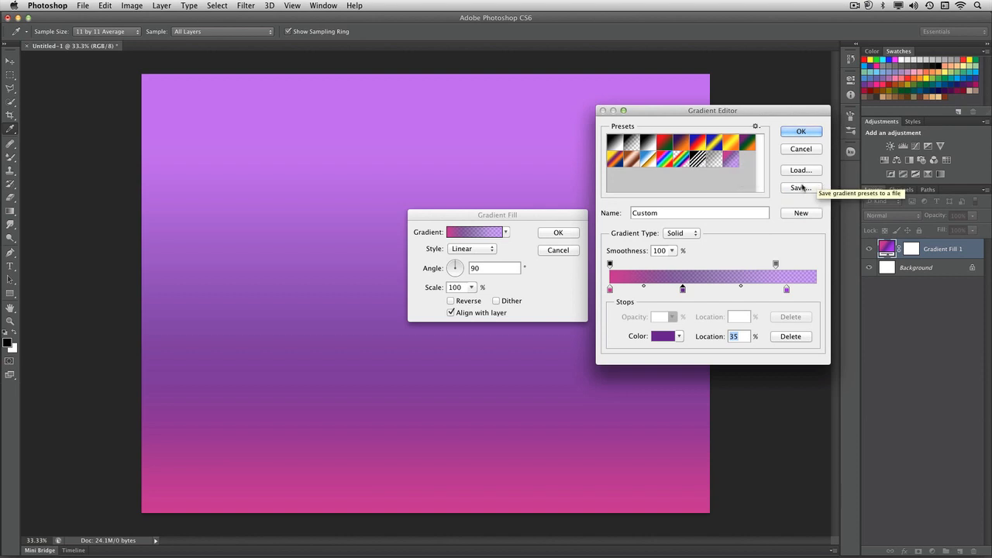
{"action": "left_click", "coordinate": [756, 127]}
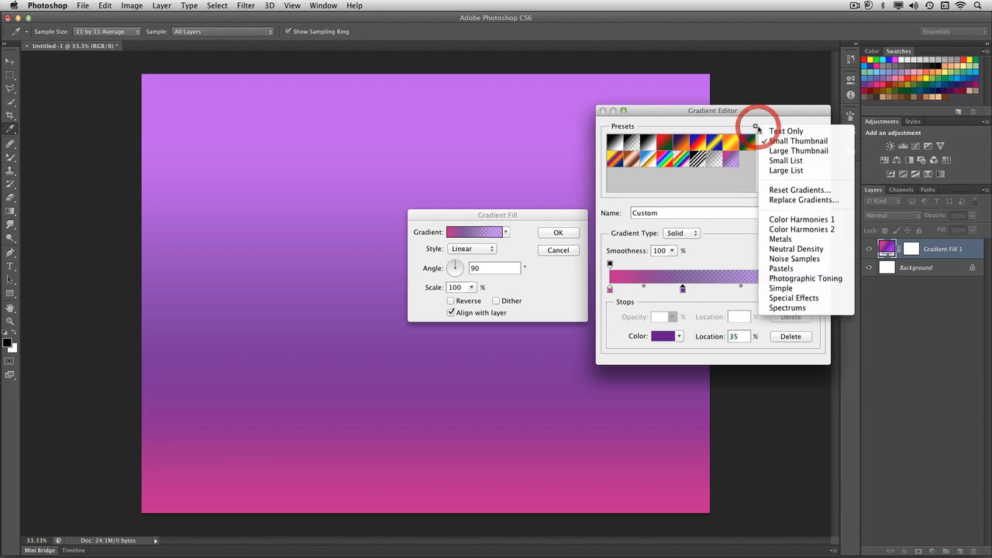
{"action": "left_click", "coordinate": [812, 249]}
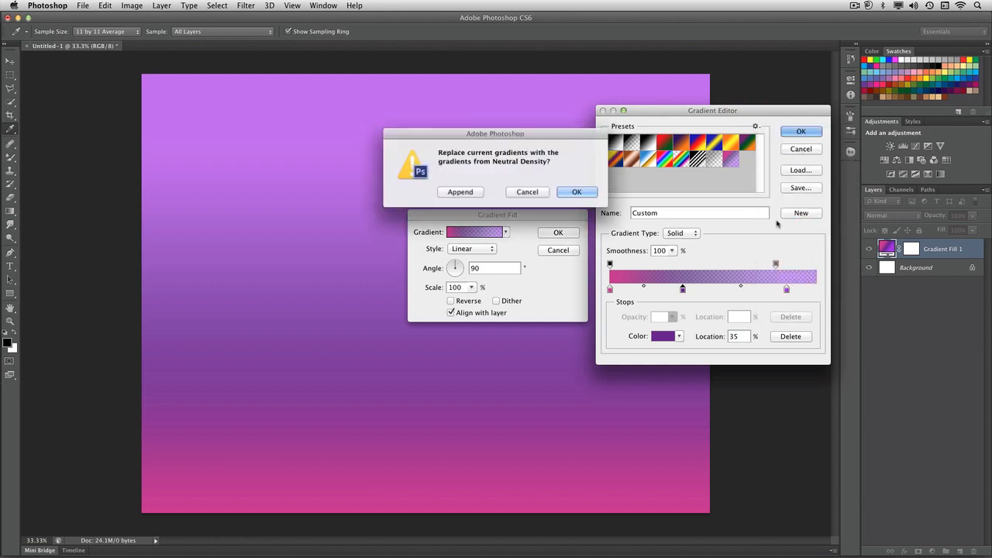
{"action": "left_click", "coordinate": [590, 193]}
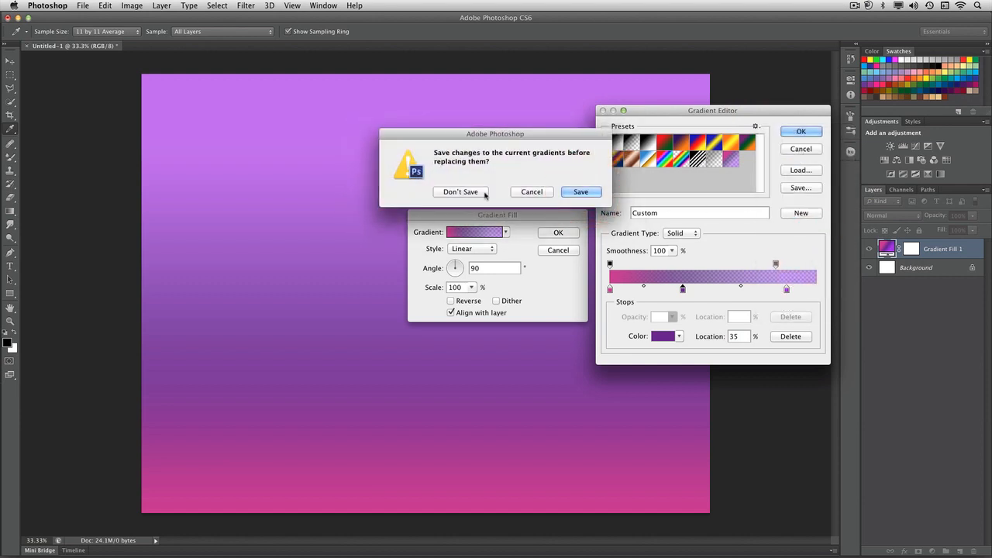
{"action": "left_click", "coordinate": [482, 193]}
Try several Neutral Density presets on the fill, ending with Neutral Density Light 2.
{"action": "left_click", "coordinate": [615, 159]}
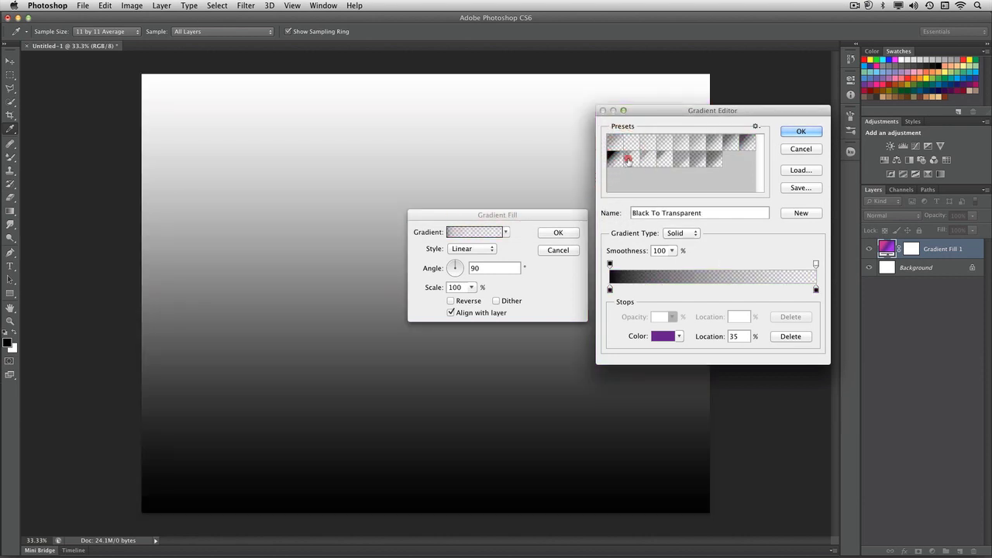
{"action": "left_click", "coordinate": [632, 159]}
{"action": "left_click", "coordinate": [645, 159]}
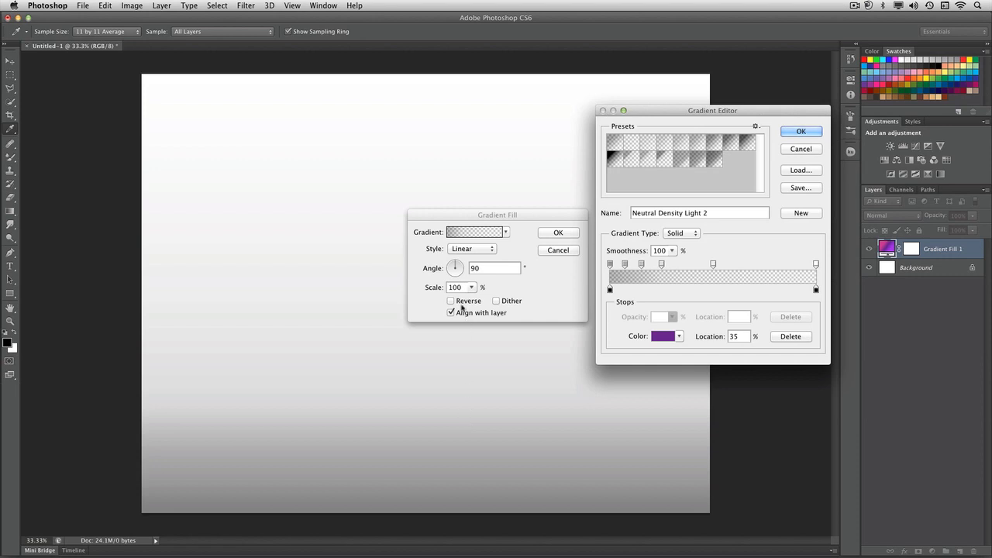
Accept the chosen gradient, rotate the fill to -87.27°, and shift the gradient downward on the canvas.
{"action": "left_click", "coordinate": [456, 276]}
{"action": "left_click", "coordinate": [459, 268]}
{"action": "left_click", "coordinate": [801, 131]}
{"action": "left_click_drag", "start_coordinate": [459, 265], "coordinate": [455, 282]}
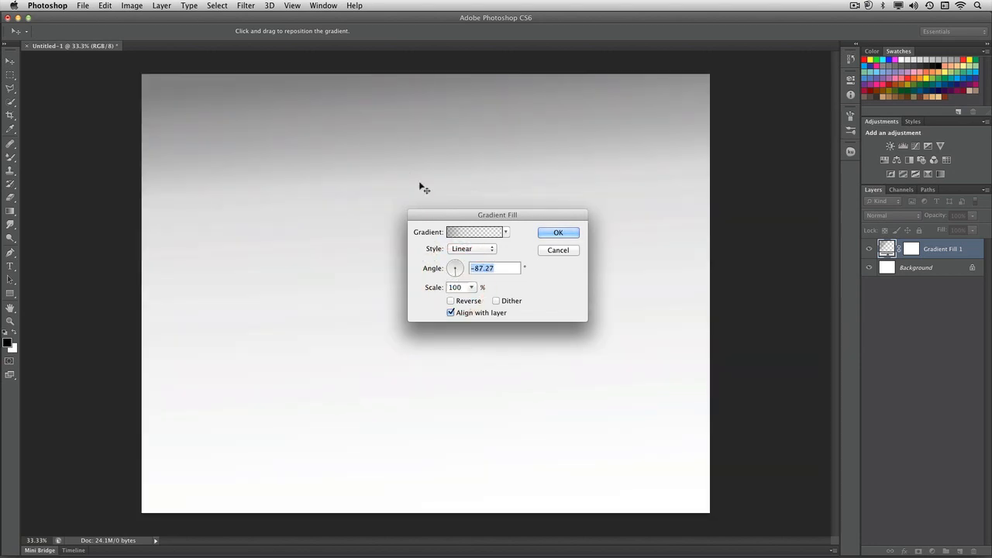
{"action": "left_click_drag", "start_coordinate": [401, 170], "coordinate": [392, 217]}
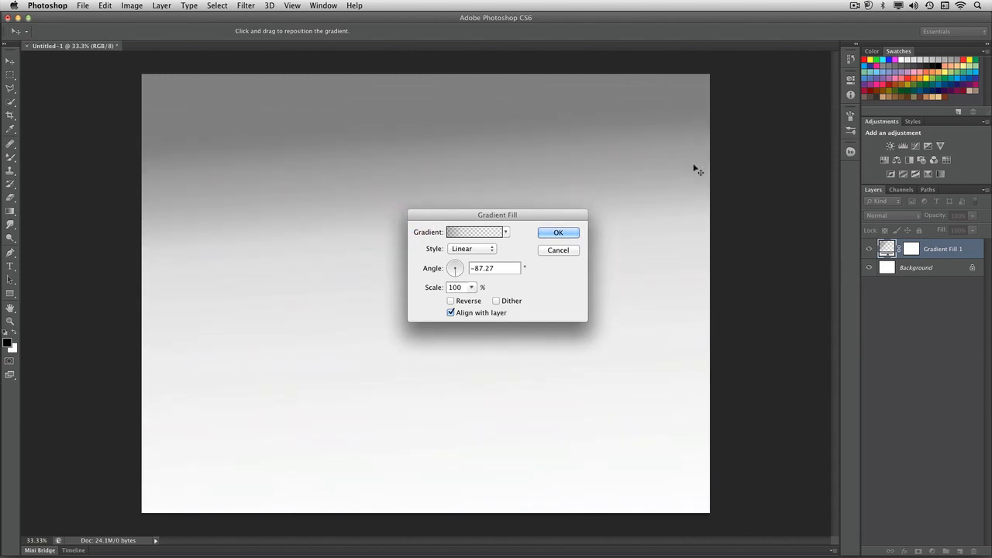
Replace the gradient presets with the Noise Samples set and apply the Purples preset to the fill.
{"action": "left_click", "coordinate": [495, 232]}
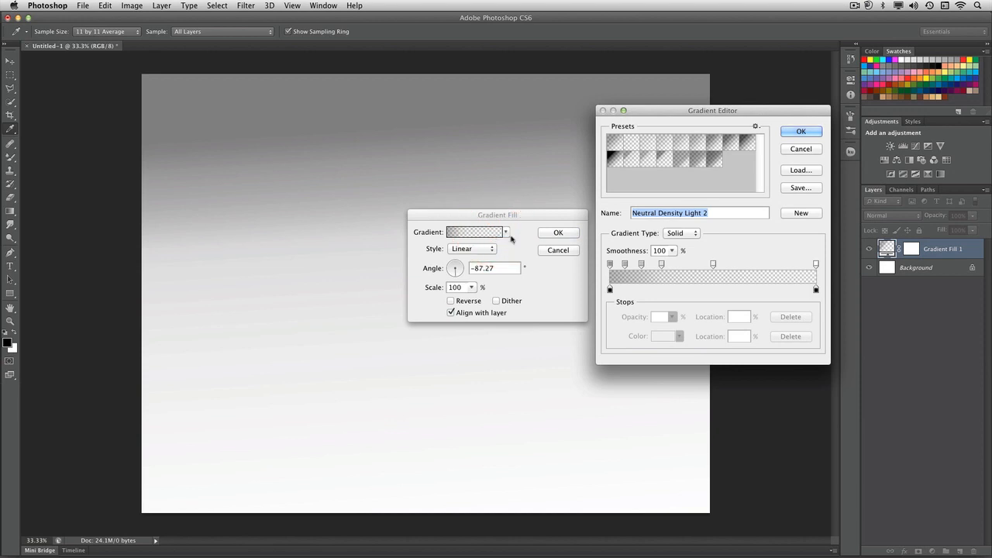
{"action": "left_click", "coordinate": [755, 127]}
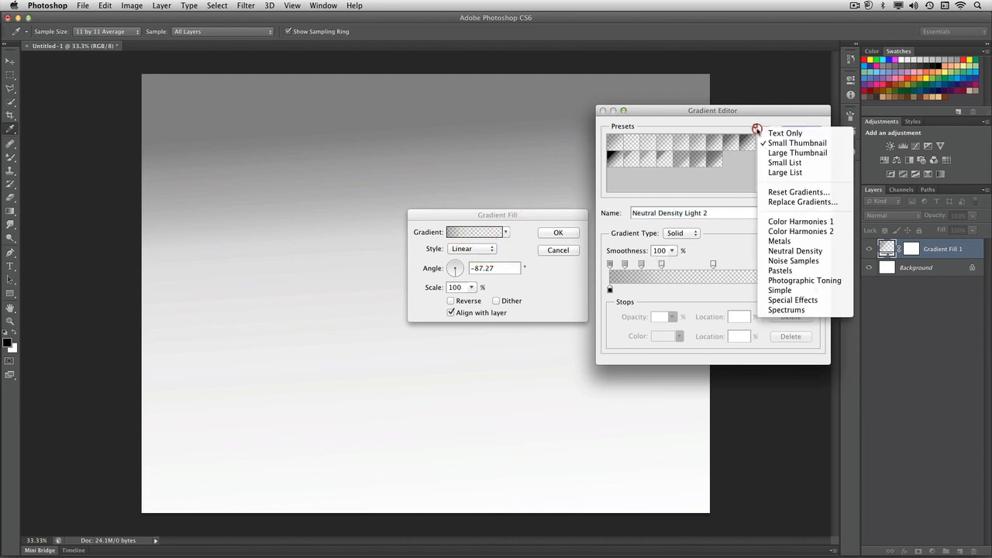
{"action": "left_click", "coordinate": [793, 262]}
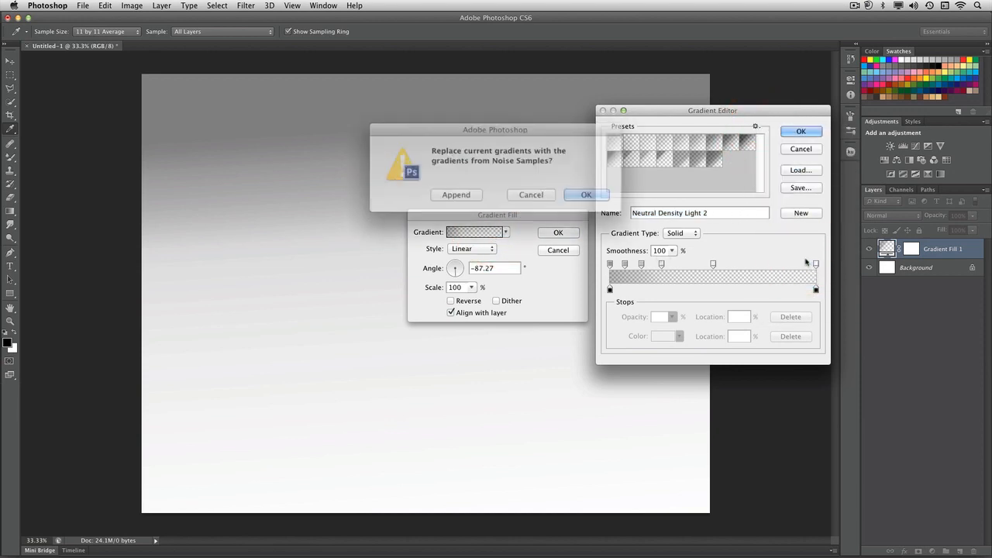
{"action": "left_click", "coordinate": [576, 192]}
{"action": "left_click", "coordinate": [680, 151]}
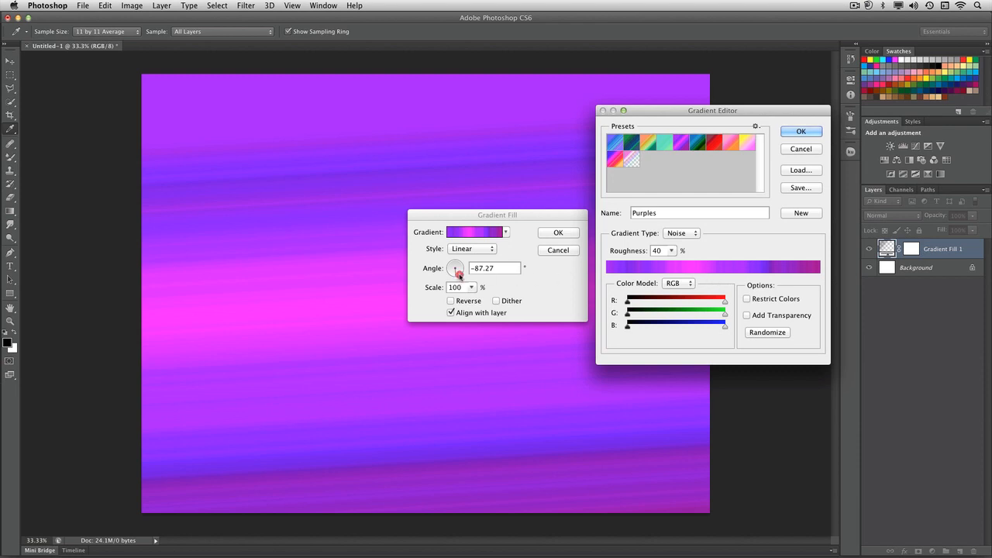
{"action": "left_click_drag", "start_coordinate": [458, 273], "coordinate": [460, 276]}
Randomize the Purples noise gradient repeatedly to try different color combinations.
{"action": "left_click", "coordinate": [755, 336]}
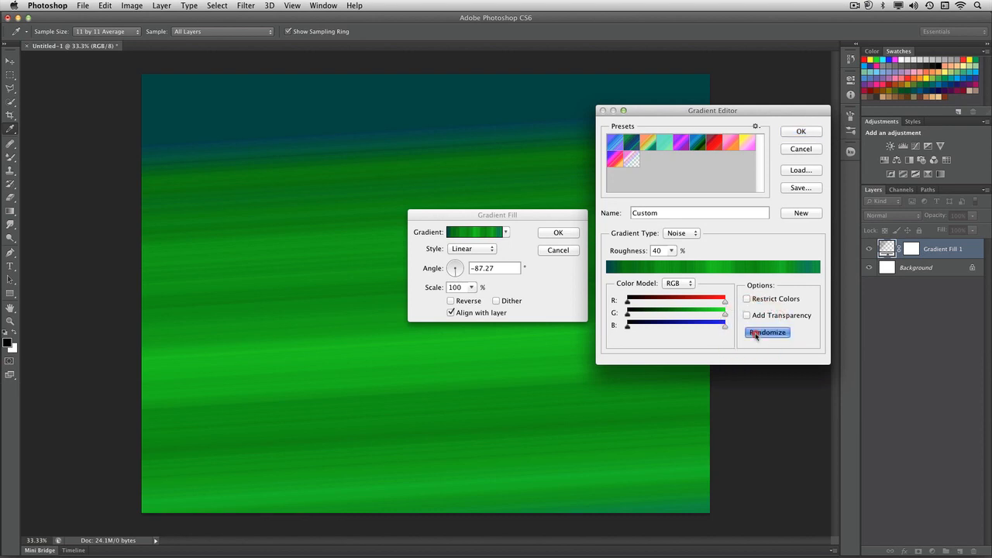
{"action": "left_click", "coordinate": [754, 335]}
{"action": "left_click", "coordinate": [755, 335]}
{"action": "left_click", "coordinate": [755, 335]}
{"action": "left_click", "coordinate": [755, 335]}
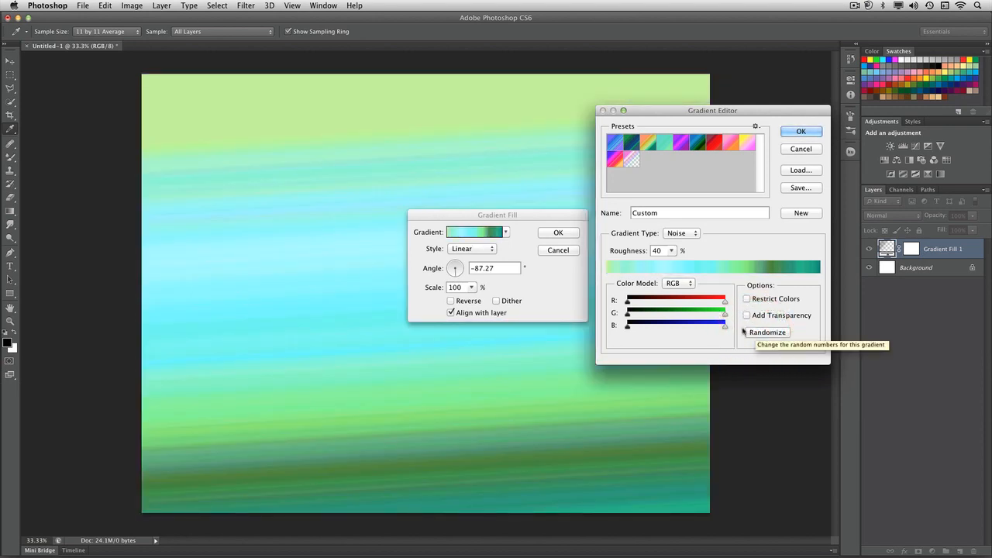
Lower the green channel's maximum almost to zero and randomize the noise gradient several times.
{"action": "left_click_drag", "start_coordinate": [724, 315], "coordinate": [630, 315]}
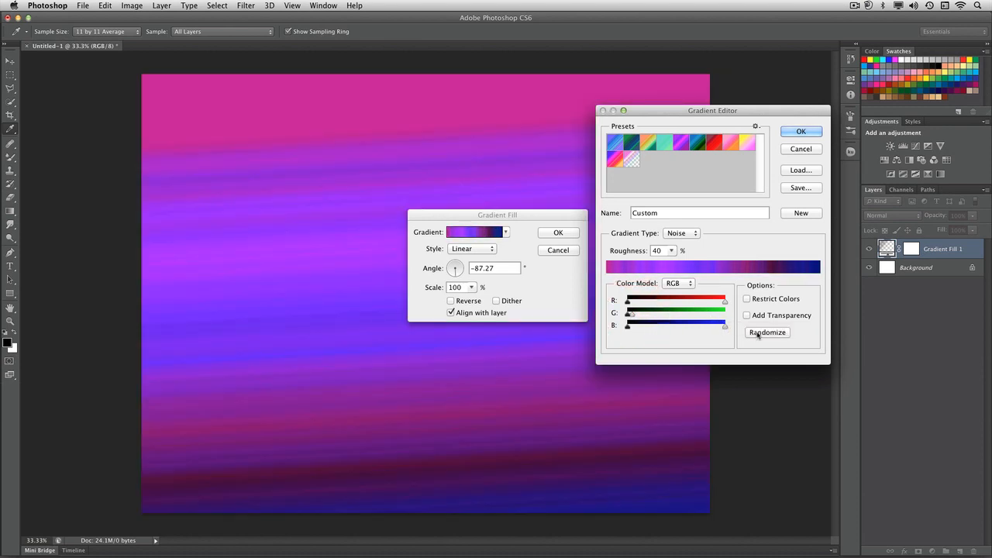
{"action": "left_click", "coordinate": [756, 332]}
{"action": "left_click", "coordinate": [756, 332]}
{"action": "left_click", "coordinate": [756, 333]}
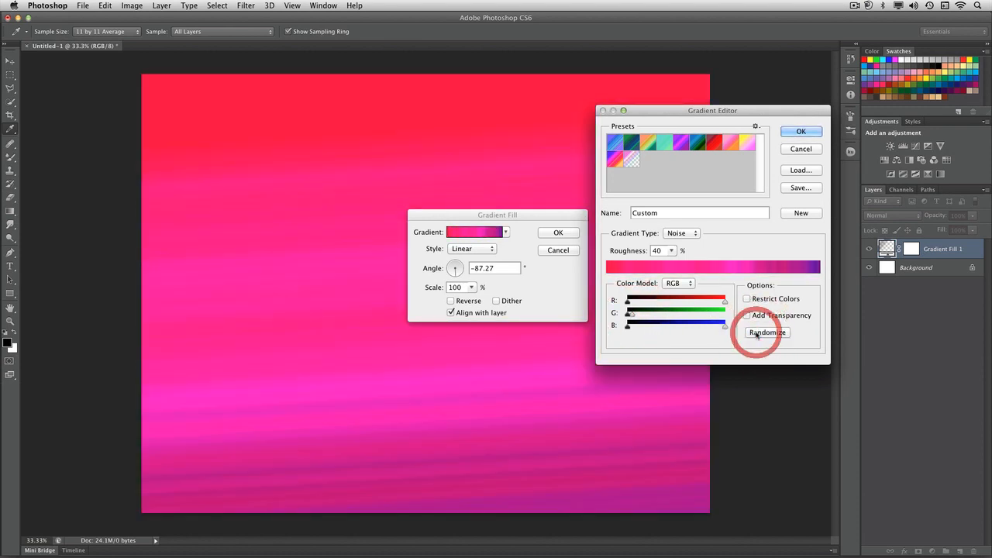
{"action": "left_click", "coordinate": [756, 332]}
{"action": "left_click", "coordinate": [756, 333]}
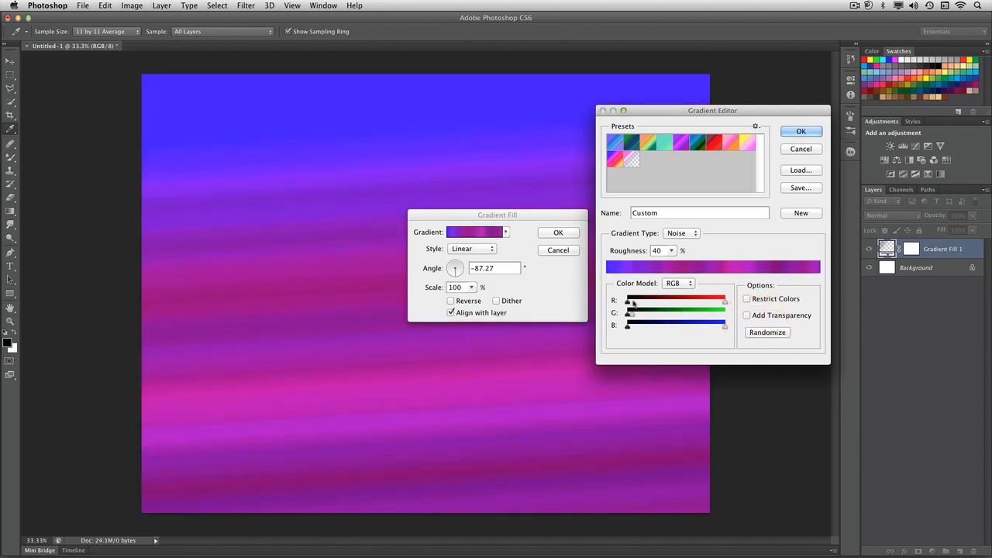
Raise the minimums of the red and blue channels to just over a third and randomize the noise gradient.
{"action": "left_click_drag", "start_coordinate": [664, 304], "coordinate": [664, 328]}
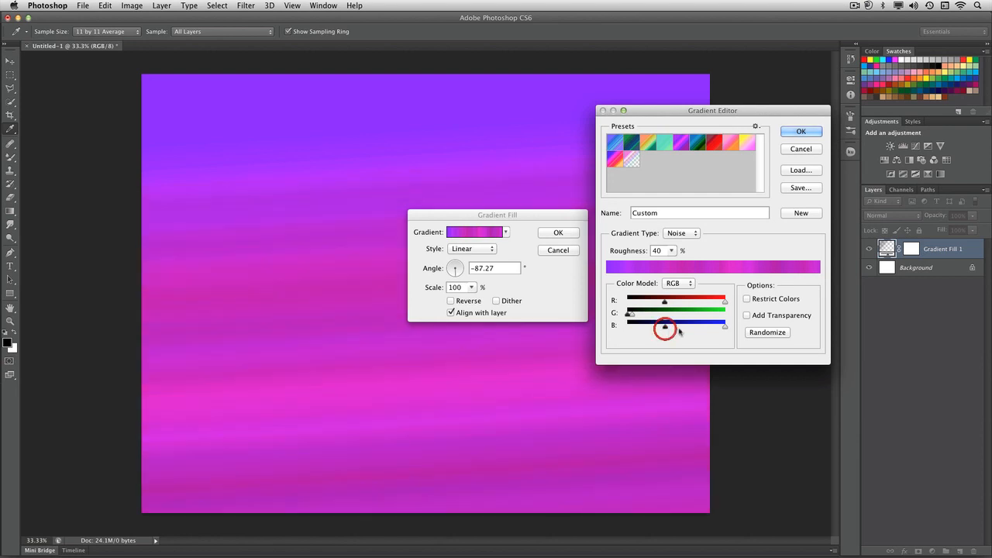
{"action": "left_click", "coordinate": [767, 333]}
{"action": "left_click", "coordinate": [768, 332]}
{"action": "left_click", "coordinate": [769, 332]}
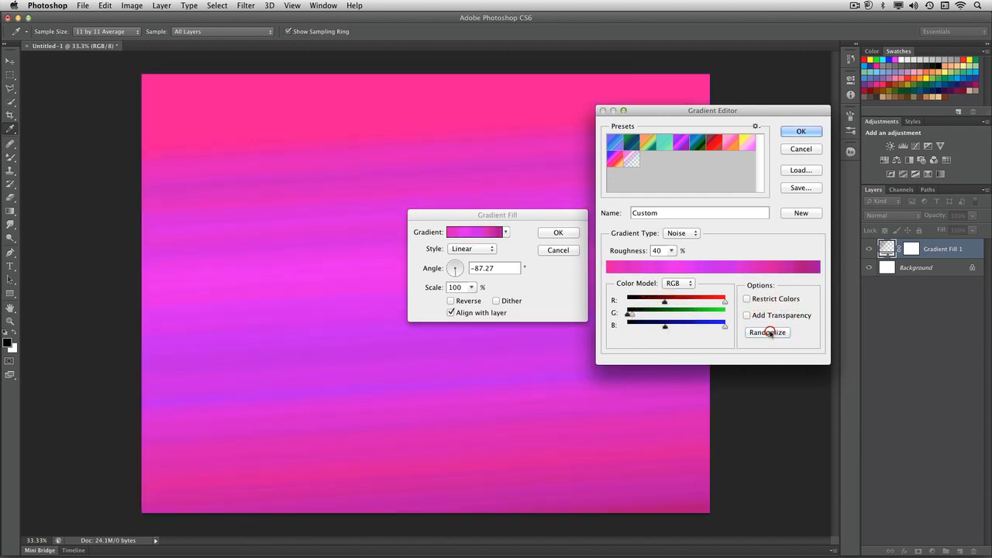
Limit red to about 10–75% and blue to about 0–60% of their ranges, and randomize the noise gradient repeatedly.
{"action": "left_click_drag", "start_coordinate": [723, 329], "coordinate": [637, 303]}
{"action": "left_click_drag", "start_coordinate": [725, 301], "coordinate": [698, 304]}
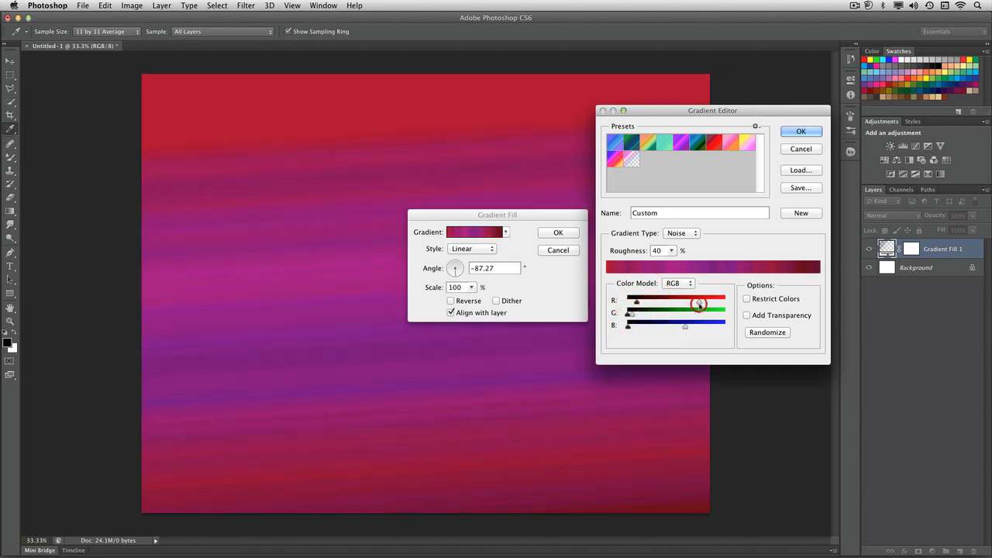
{"action": "left_click", "coordinate": [762, 332]}
{"action": "left_click", "coordinate": [762, 333]}
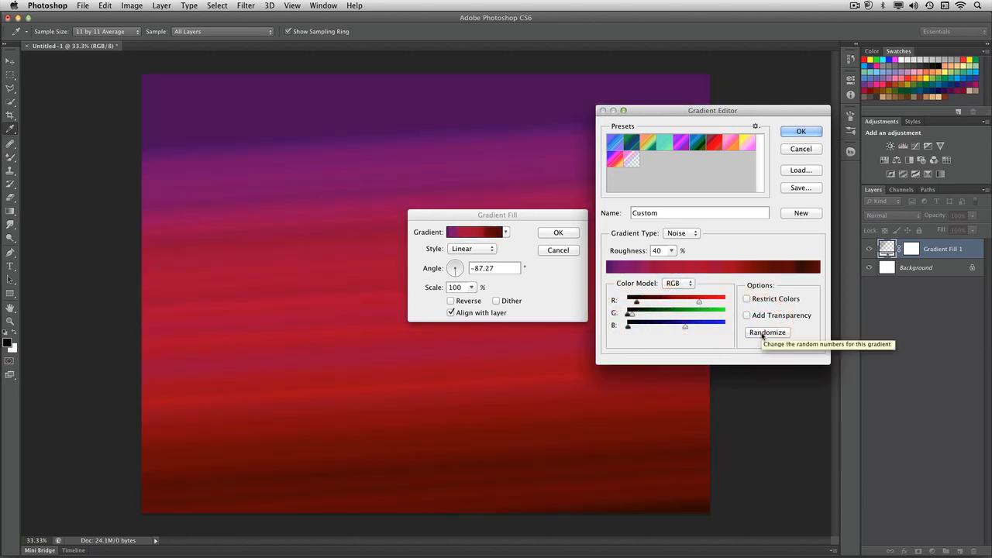
{"action": "left_click", "coordinate": [762, 332]}
{"action": "left_click", "coordinate": [762, 333]}
{"action": "left_click", "coordinate": [762, 333]}
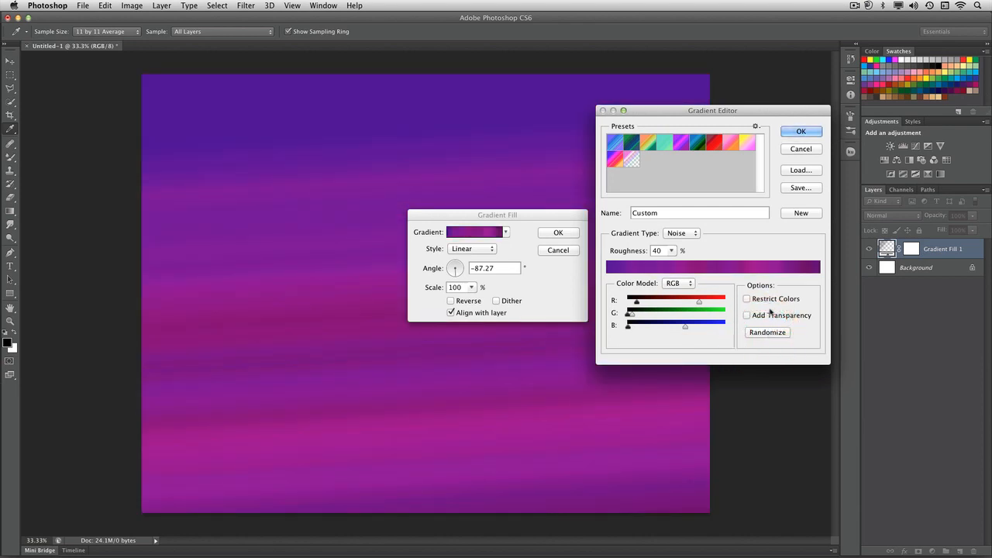
Enable Restrict Colors, randomize the noise gradient until a purple-to-dark-red mix appears, and accept the gradient.
{"action": "left_click", "coordinate": [770, 300]}
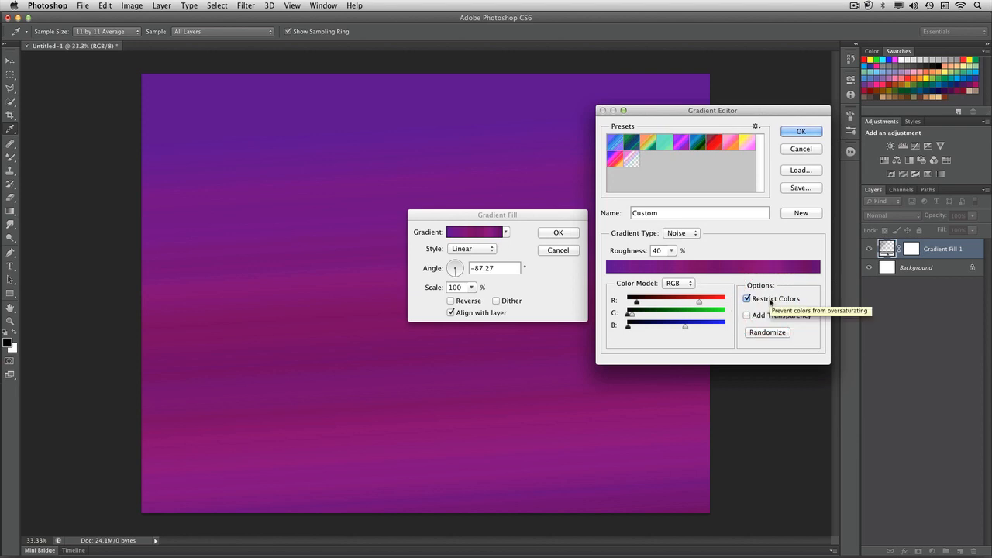
{"action": "left_click", "coordinate": [766, 333]}
{"action": "left_click", "coordinate": [765, 332]}
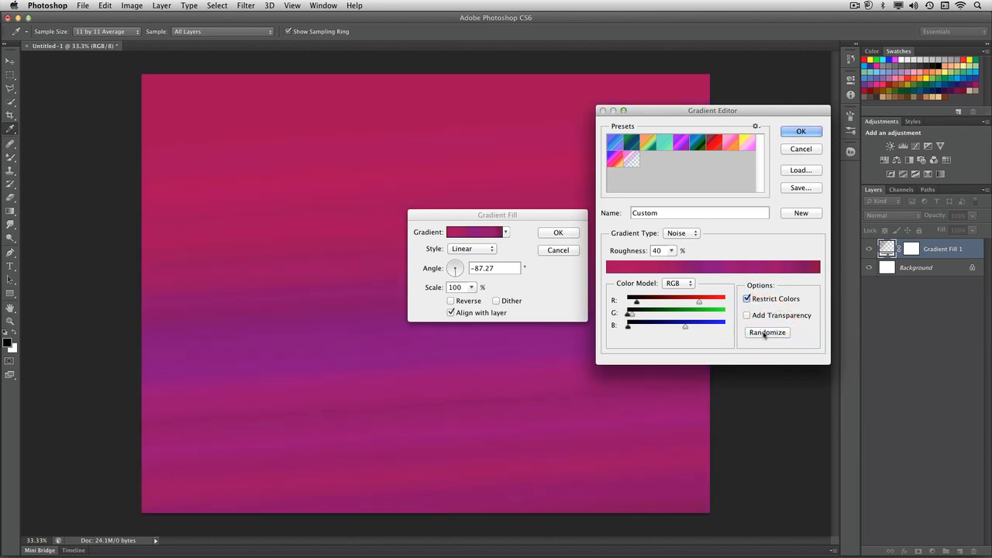
{"action": "left_click", "coordinate": [765, 332]}
{"action": "left_click", "coordinate": [765, 332]}
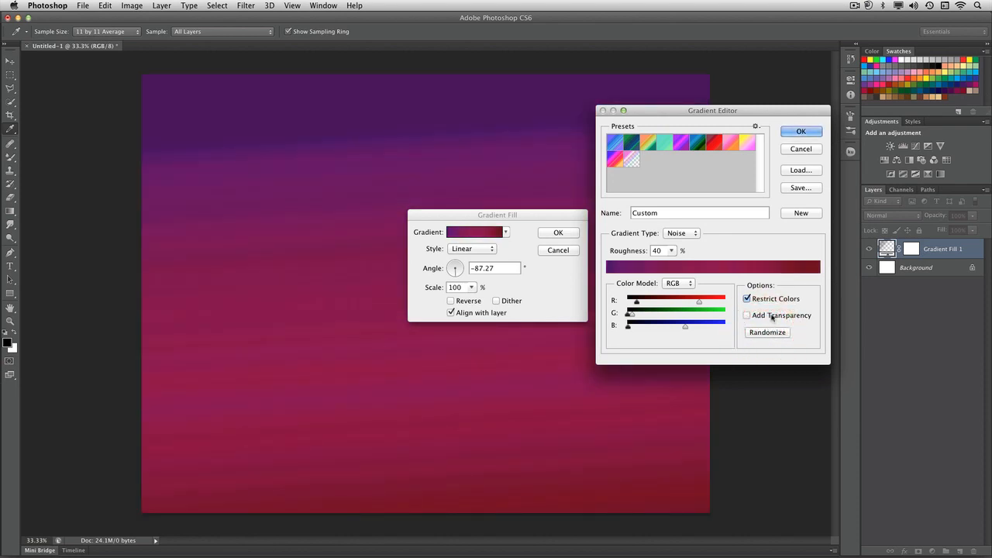
{"action": "left_click", "coordinate": [807, 134]}
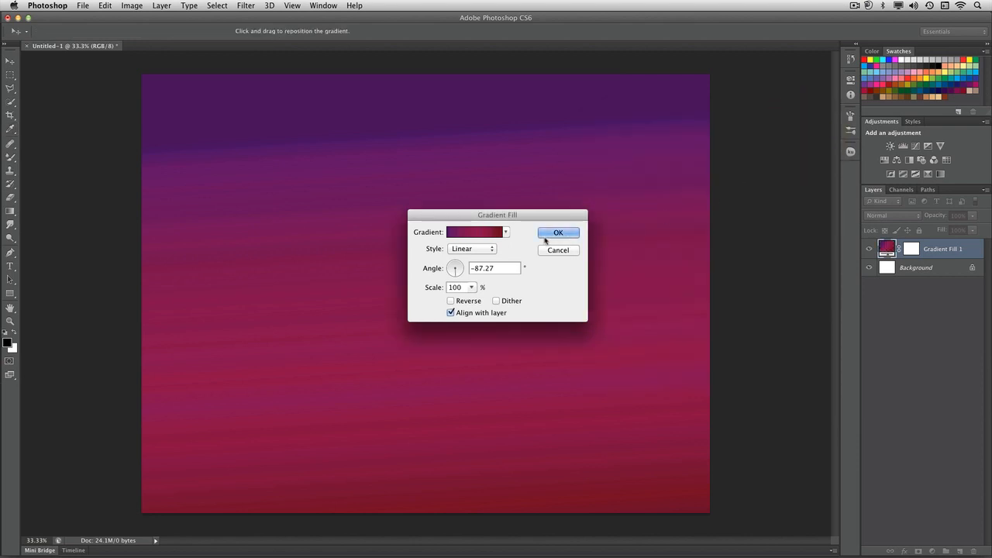
Try the Radial and Angle styles for the fill and move the Angle gradient's center toward the canvas's upper left.
{"action": "left_click", "coordinate": [484, 252]}
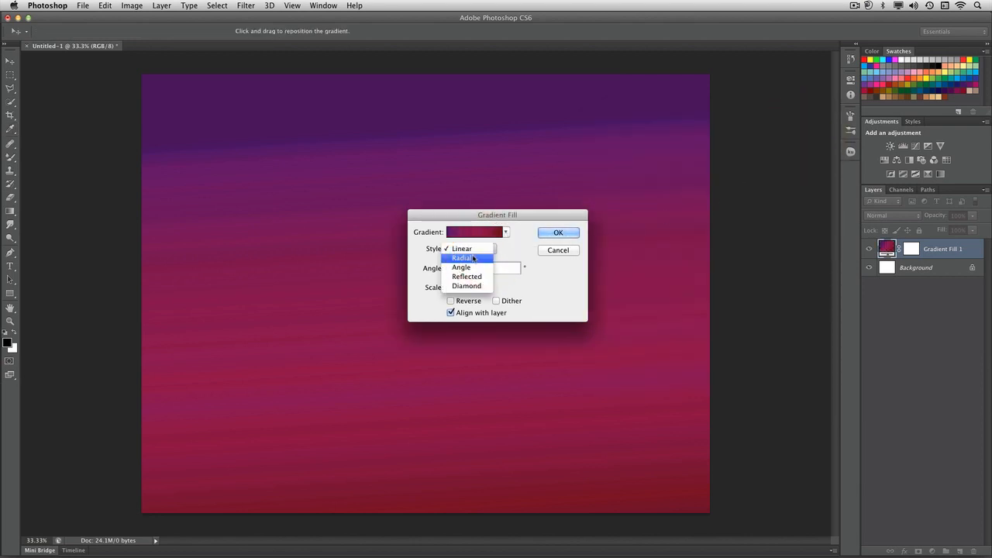
{"action": "left_click", "coordinate": [477, 257]}
{"action": "left_click", "coordinate": [479, 256]}
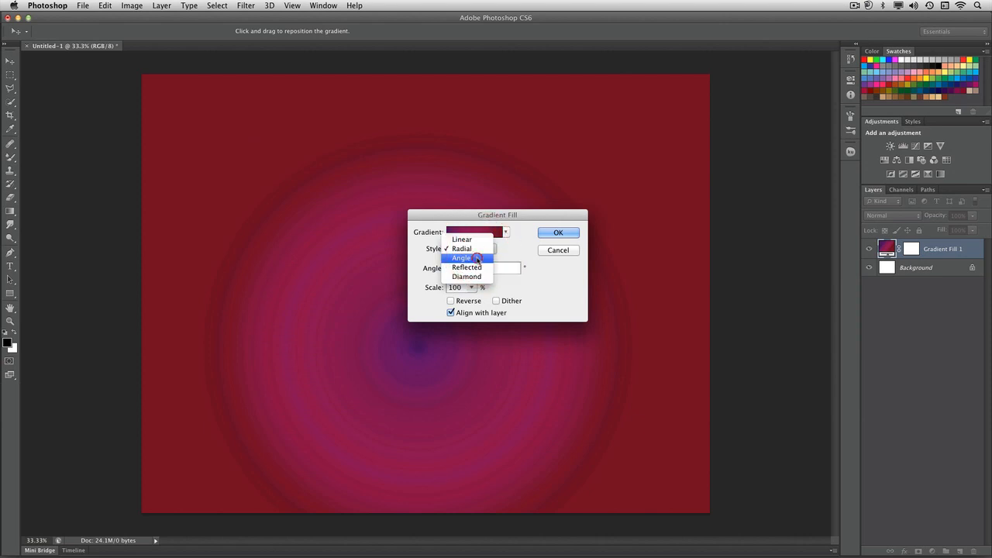
{"action": "left_click", "coordinate": [480, 258]}
{"action": "left_click", "coordinate": [482, 250]}
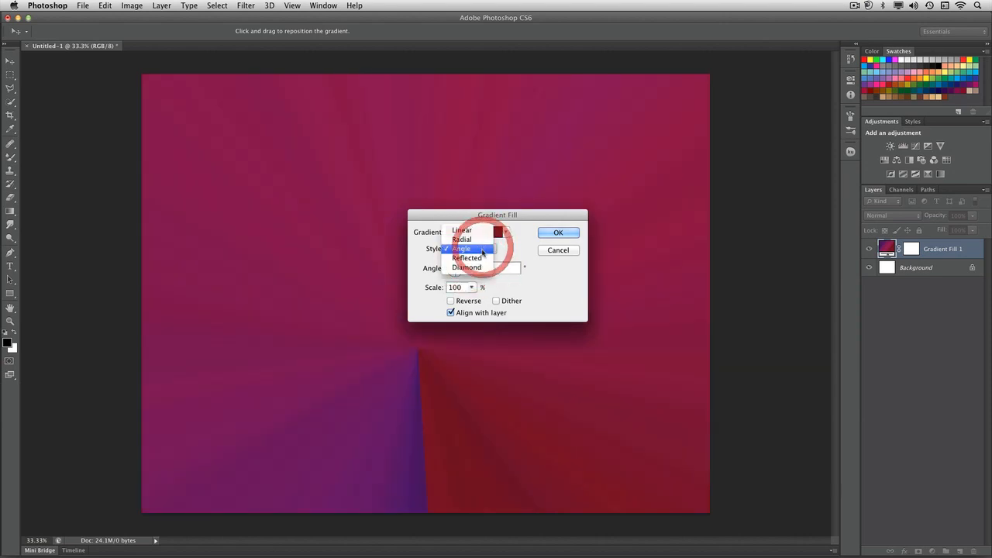
{"action": "left_click", "coordinate": [425, 419]}
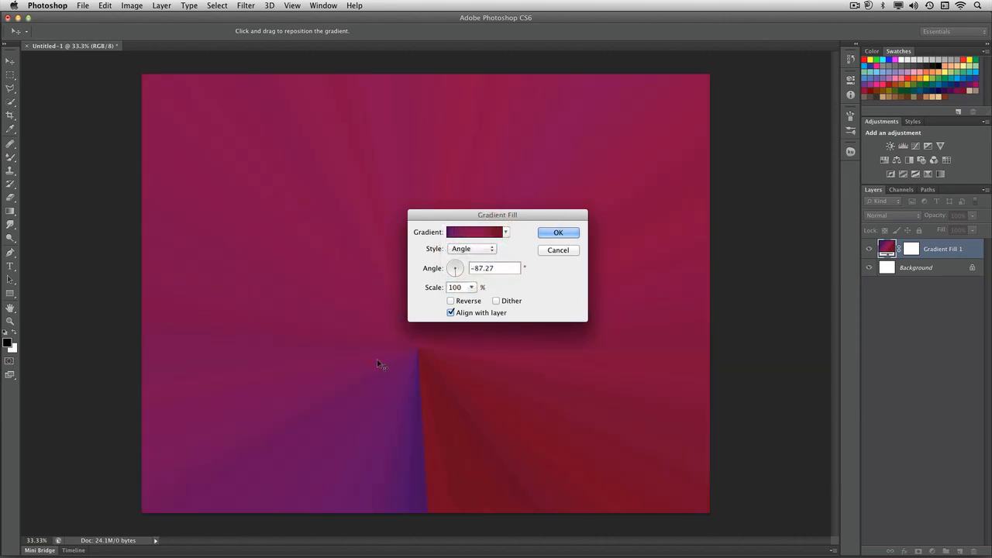
{"action": "left_click_drag", "start_coordinate": [421, 348], "coordinate": [305, 272]}
Return the fill style to Linear and reposition the gradient on the canvas.
{"action": "left_click", "coordinate": [465, 248]}
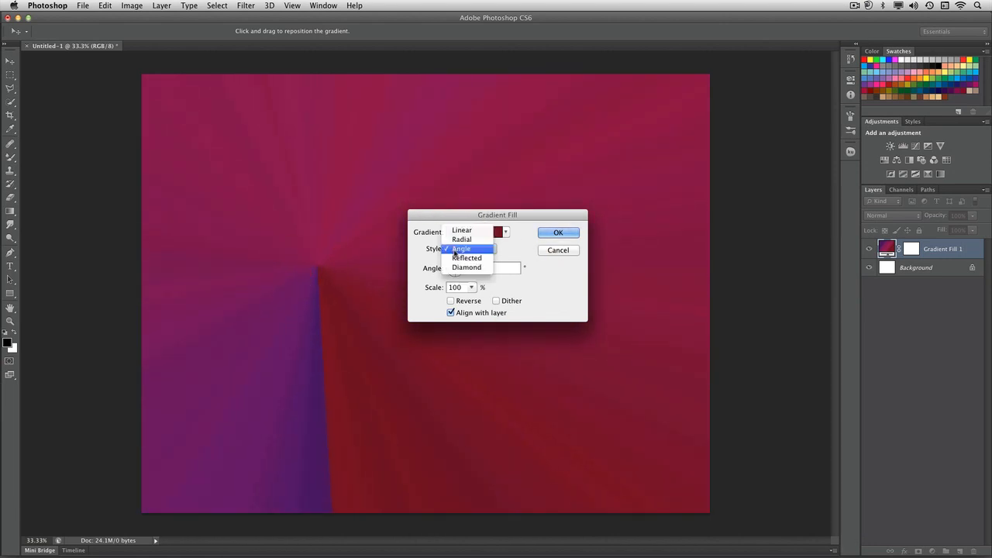
{"action": "left_click", "coordinate": [461, 231]}
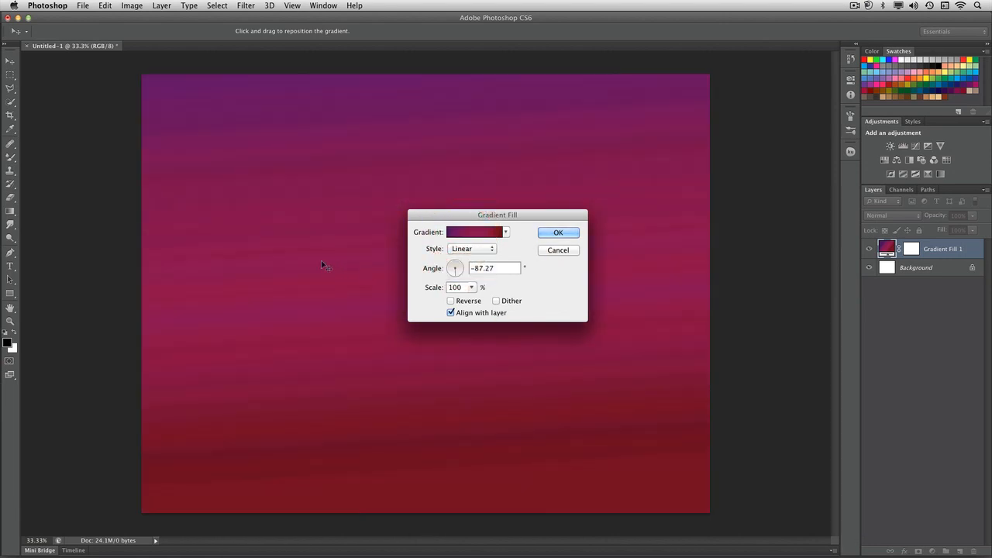
{"action": "left_click_drag", "start_coordinate": [325, 266], "coordinate": [293, 302]}
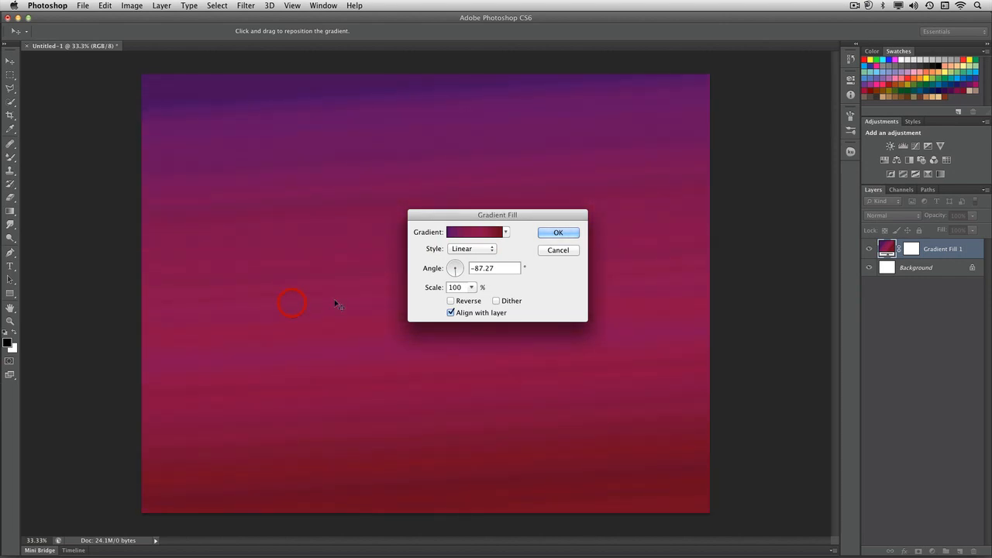
Set the gradient angle to -21.8° and turn on Dither, comparing the fill with and without dithering at 200% zoom.
{"action": "left_click", "coordinate": [462, 271]}
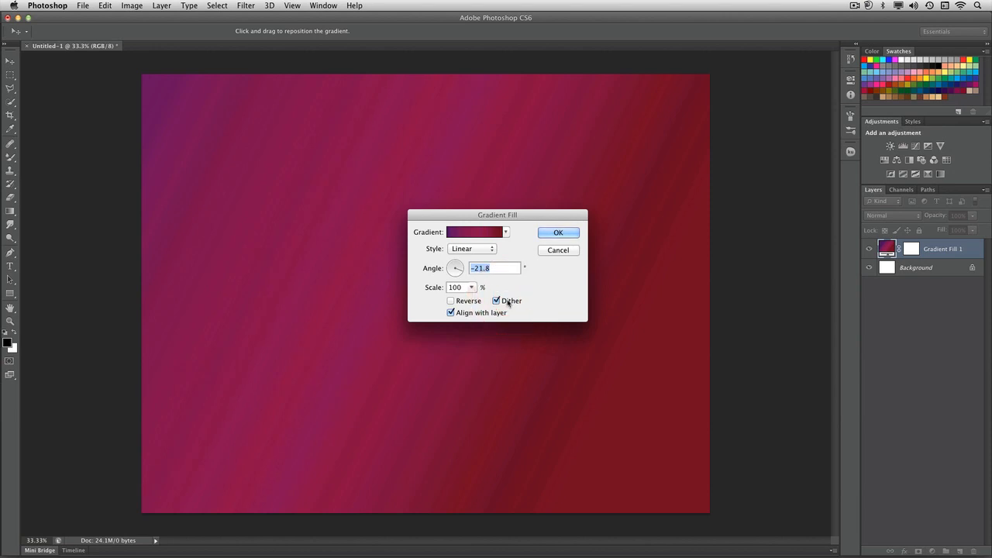
{"action": "key", "text": "BackSpace"}
{"action": "key", "text": "super+plus"}
{"action": "key", "text": "super+plus"}
{"action": "key", "text": "super+plus"}
{"action": "key", "text": "super+plus"}
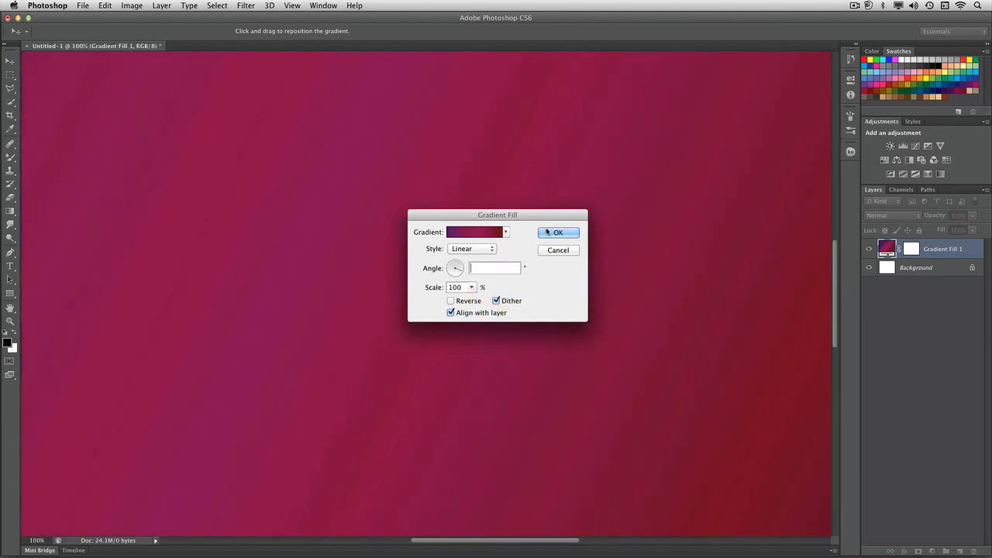
{"action": "left_click", "coordinate": [495, 302]}
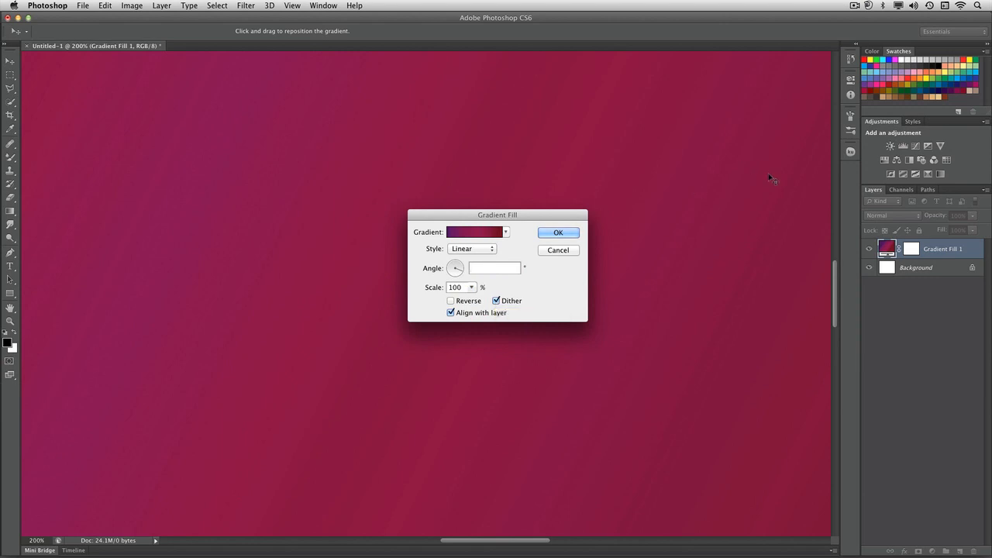
{"action": "left_click", "coordinate": [775, 257]}
{"action": "left_click", "coordinate": [570, 193]}
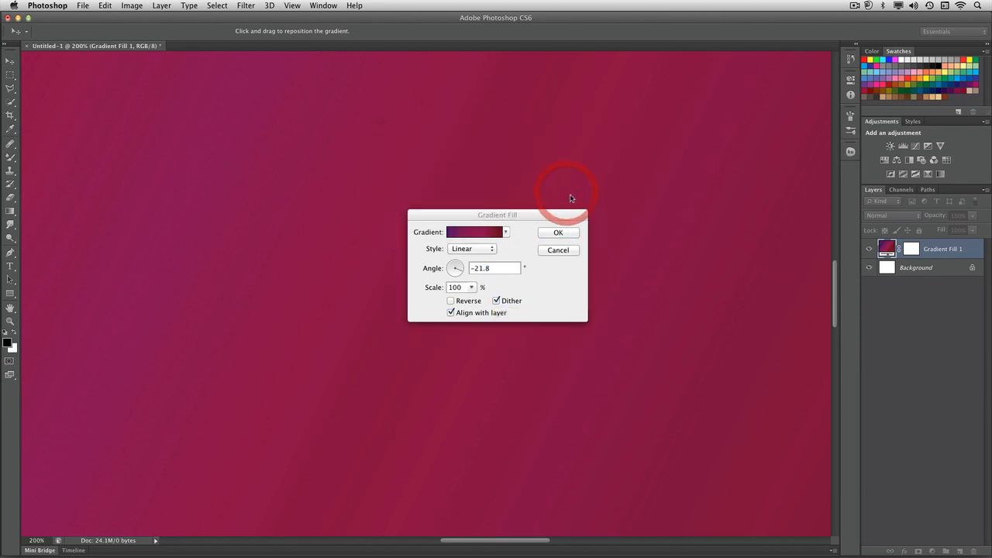
{"action": "left_click", "coordinate": [568, 302]}
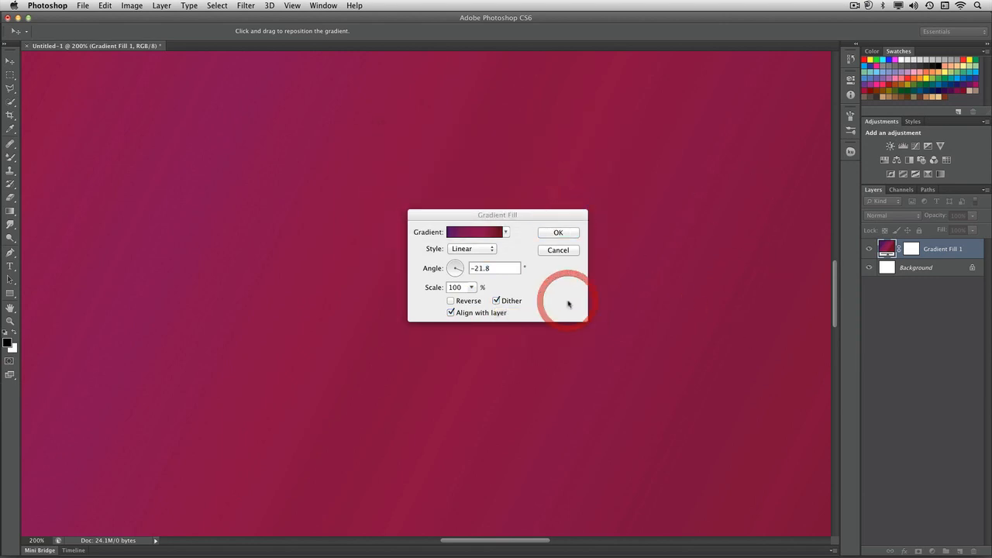
Try reversing the gradient's colors and turn the reversal off again.
{"action": "left_click", "coordinate": [460, 302]}
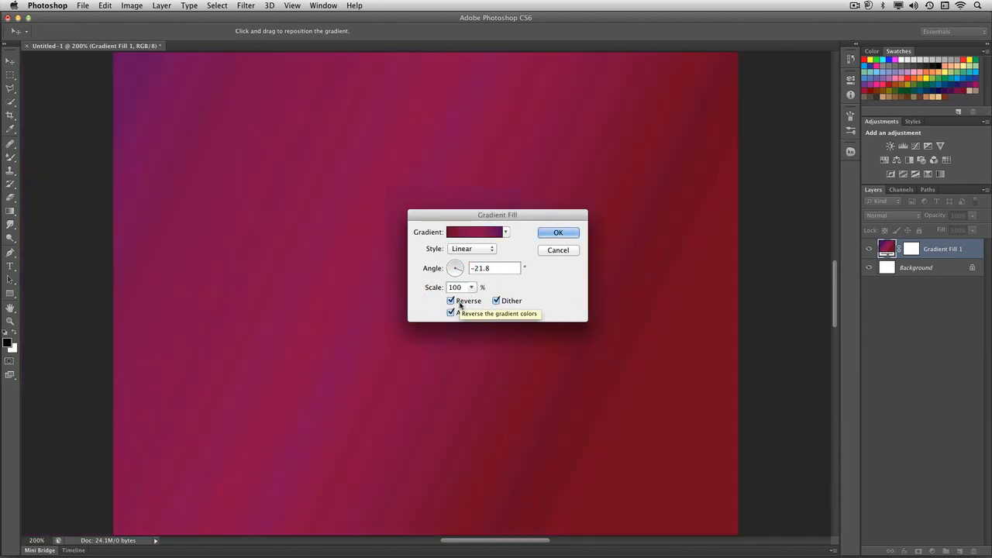
{"action": "left_click", "coordinate": [460, 303]}
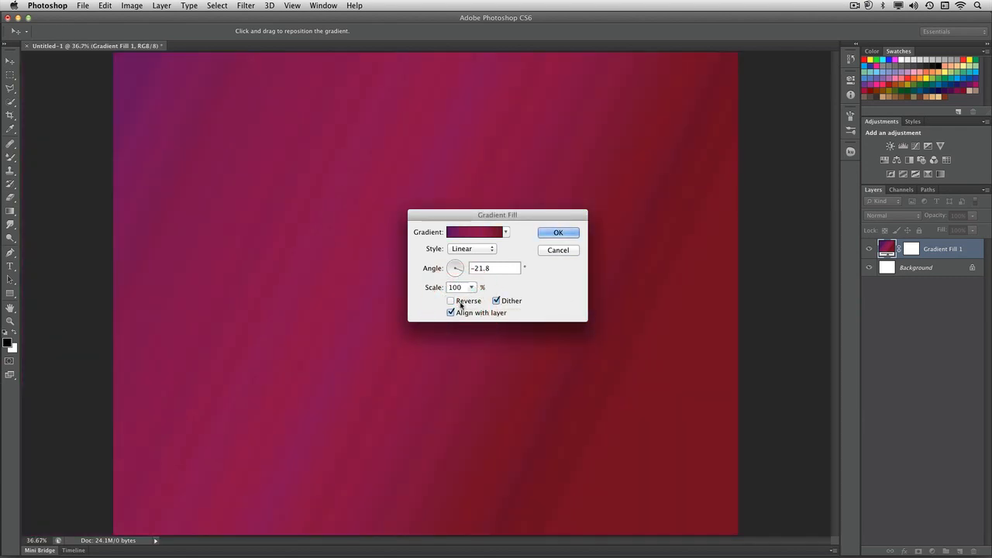